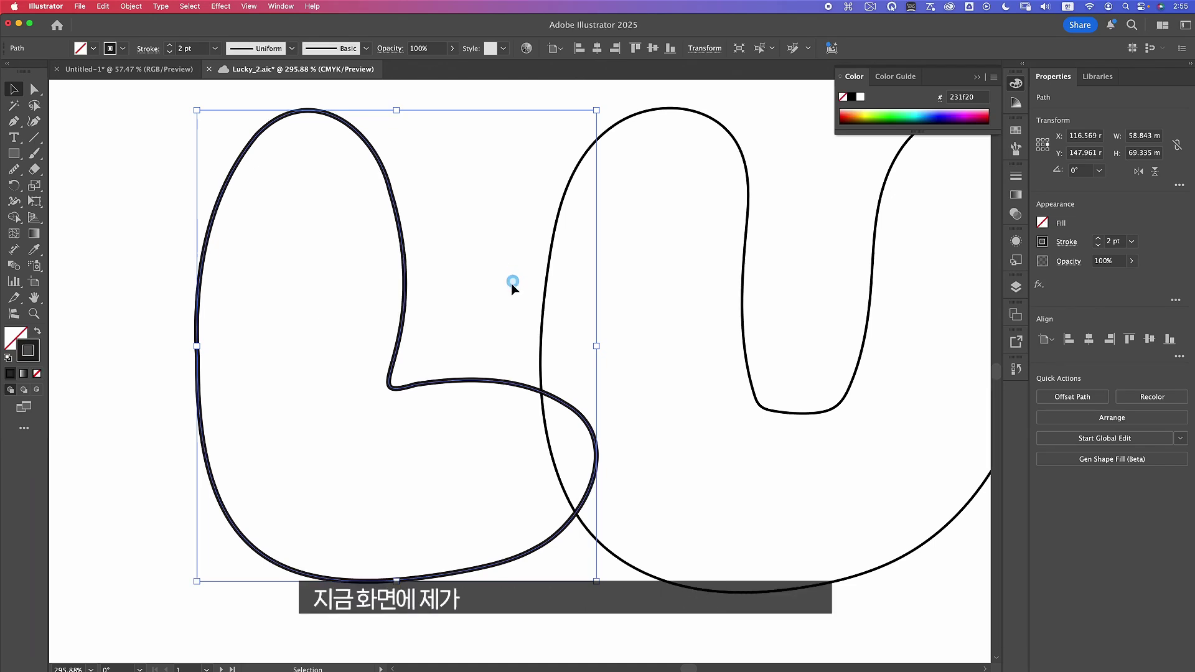
# Examine the outlines of all the LUCKY letters for uneven curves, from the L across to the Y.
pyautogui.press('z')
pyautogui.moveTo(576, 318); pyautogui.dragTo(430, 388)
pyautogui.press('space')
pyautogui.moveTo(623, 348); pyautogui.dragTo(368, 372)
pyautogui.press('z')
pyautogui.moveTo(475, 376)
pyautogui.mouseDown()
pyautogui.moveTo(459, 376)
pyautogui.moveTo(459, 388)
pyautogui.mouseUp()
pyautogui.press('space')
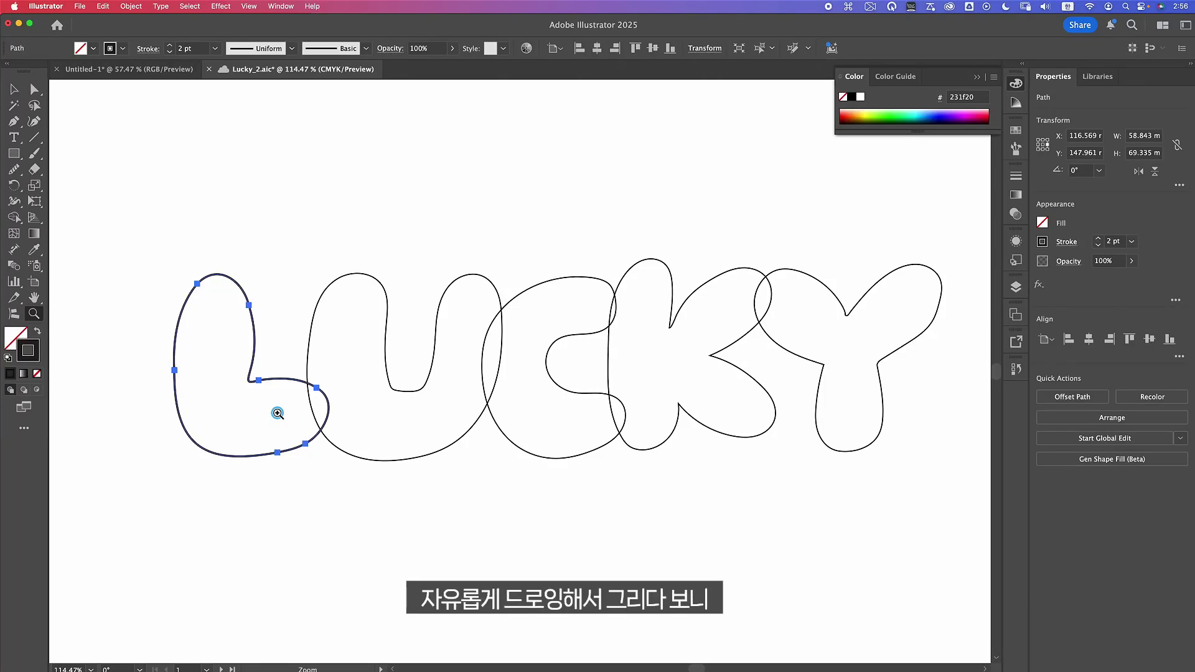
pyautogui.press('z')
pyautogui.click(287, 335)
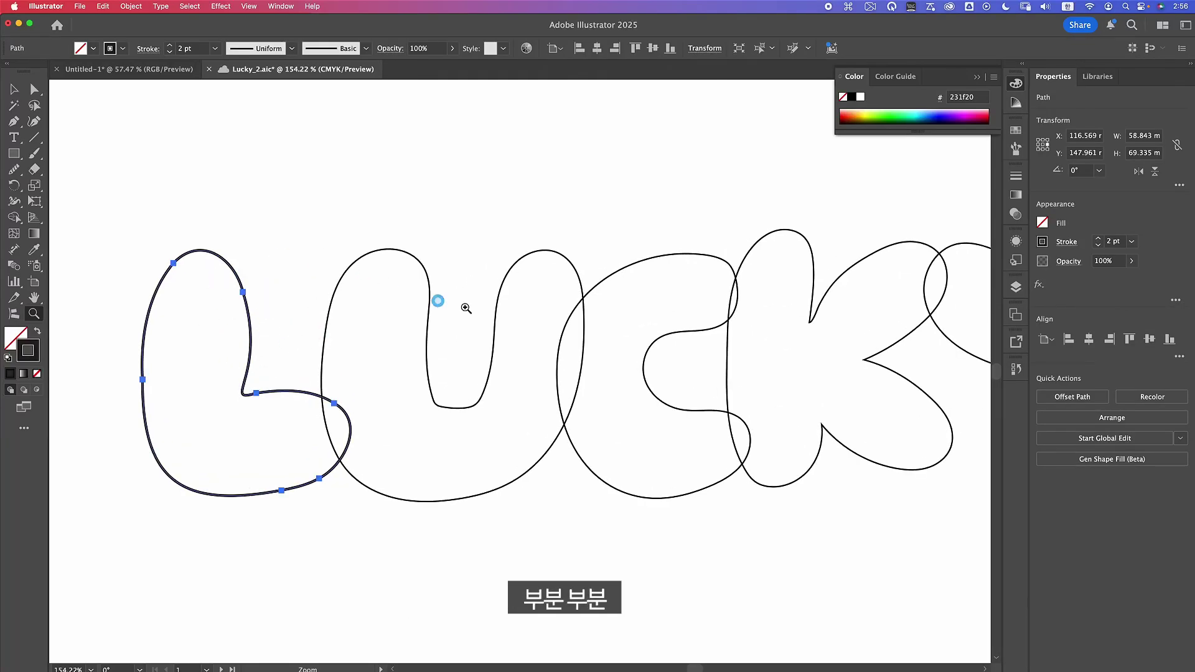
pyautogui.press('space')
pyautogui.moveTo(597, 397); pyautogui.dragTo(434, 371)
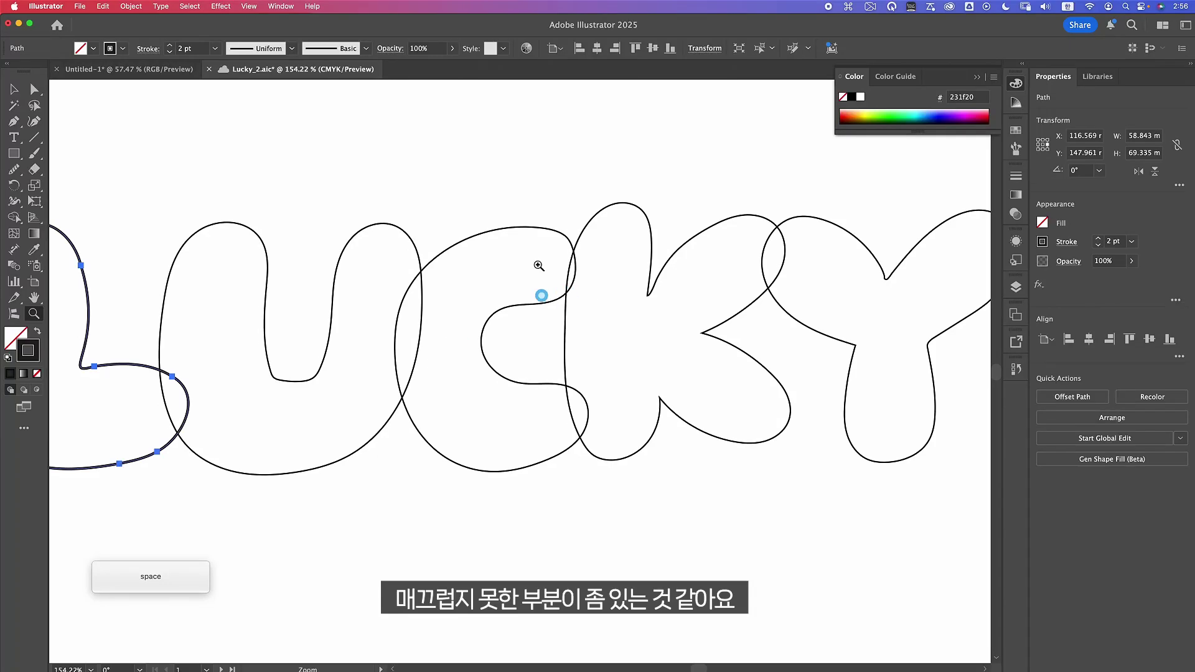
pyautogui.press('space')
pyautogui.moveTo(736, 320); pyautogui.dragTo(602, 342)
pyautogui.press('space')
pyautogui.moveTo(260, 395); pyautogui.dragTo(408, 389)
pyautogui.press('space')
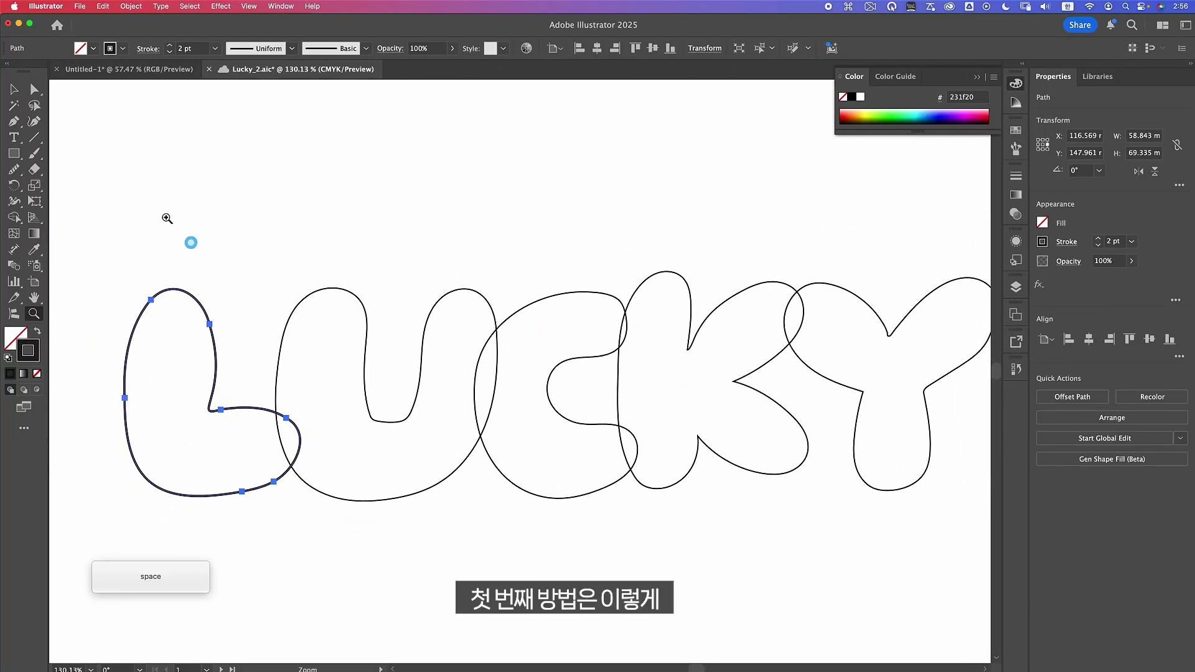
# Activate the Smooth tool with the letter L selected and place its floating smoothing control just above the letter.
pyautogui.click(15, 170)
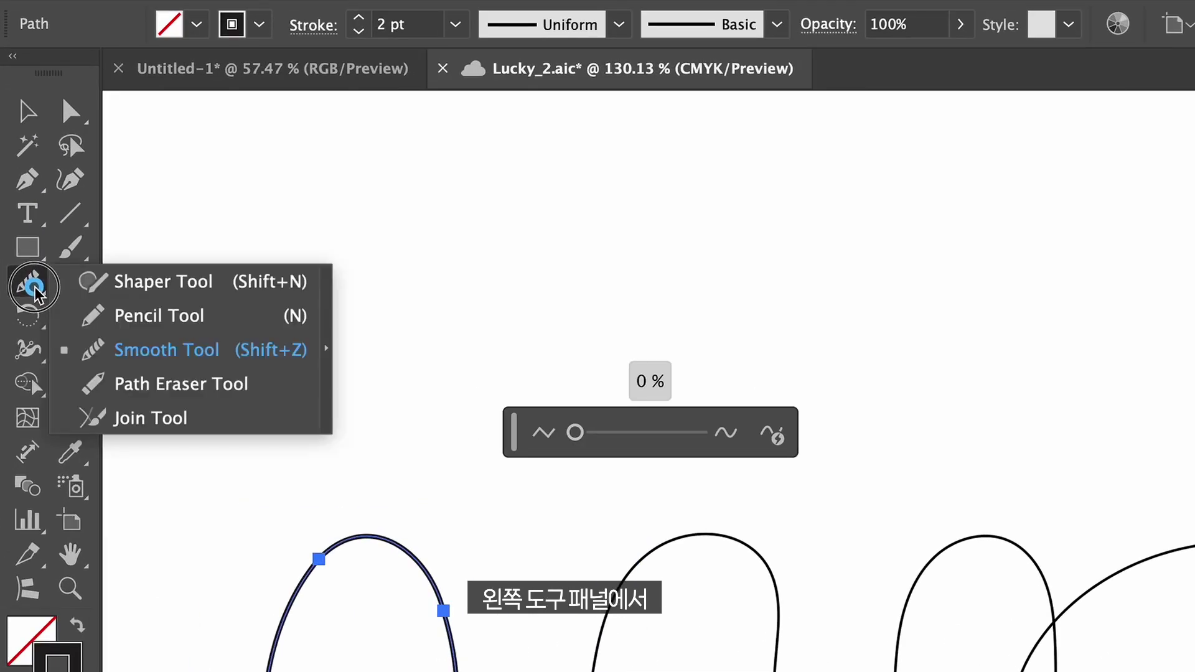
pyautogui.click(160, 314)
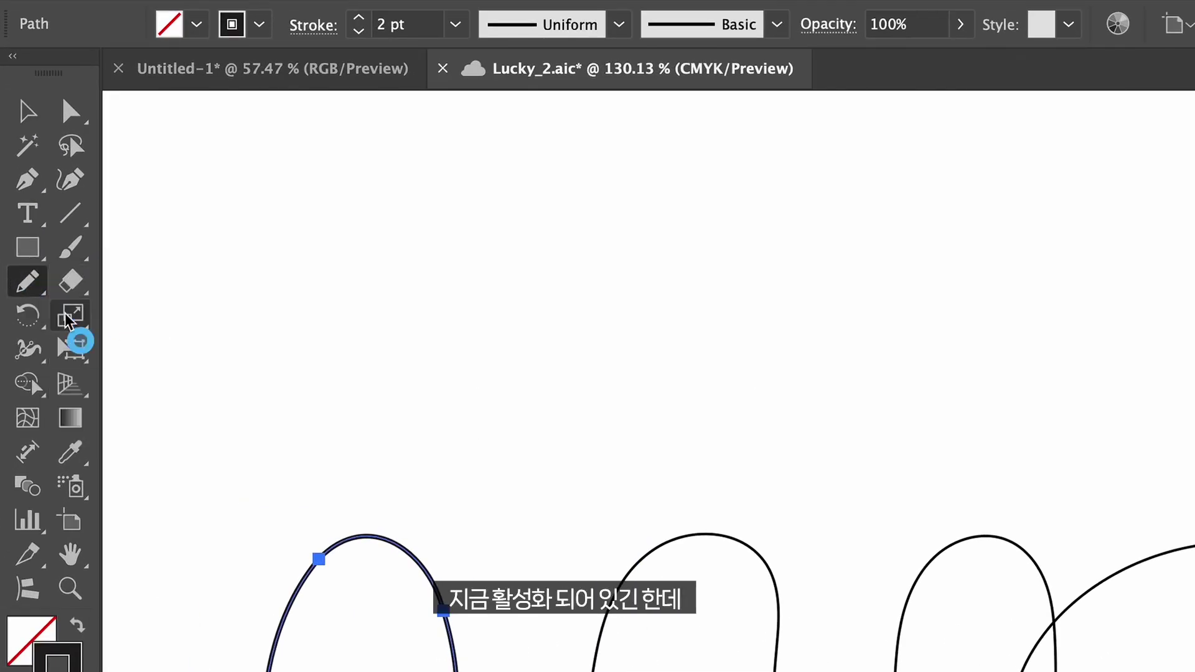
pyautogui.click(34, 281)
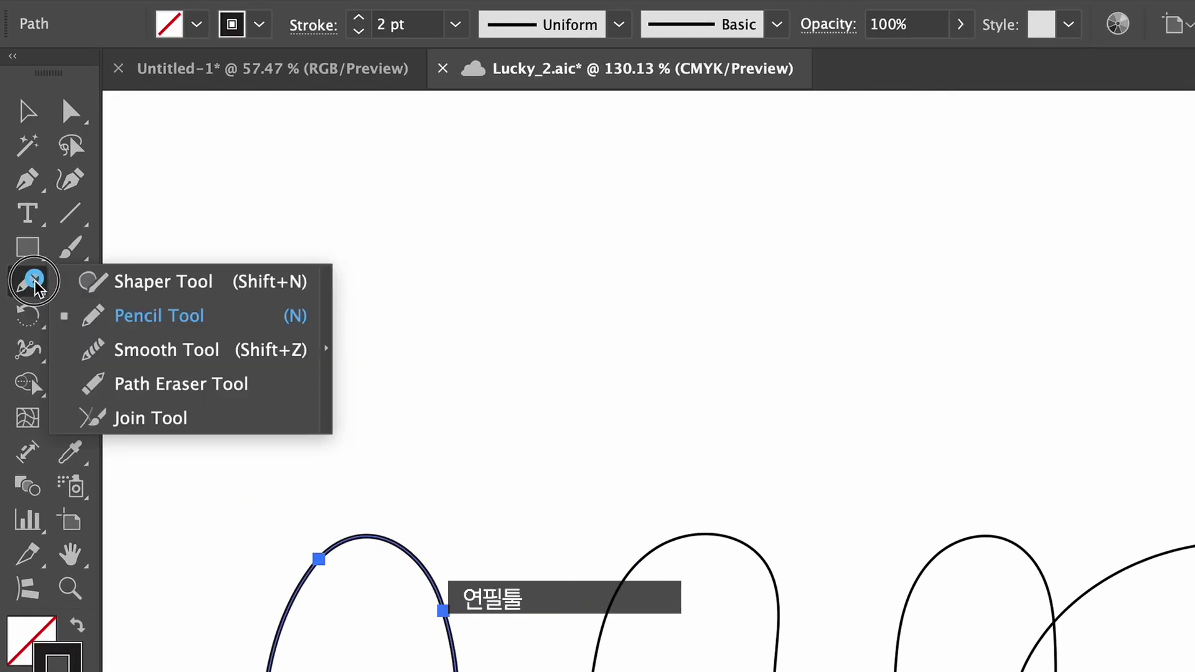
pyautogui.click(214, 352)
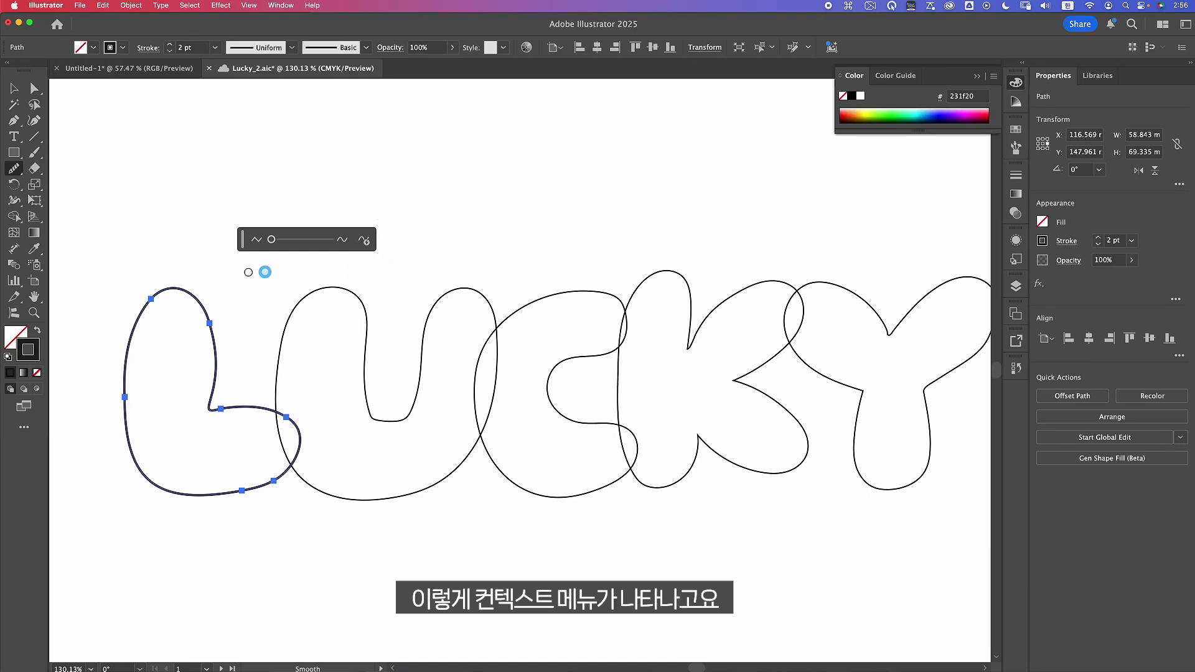
pyautogui.press('z')
pyautogui.moveTo(140, 362); pyautogui.dragTo(244, 320)
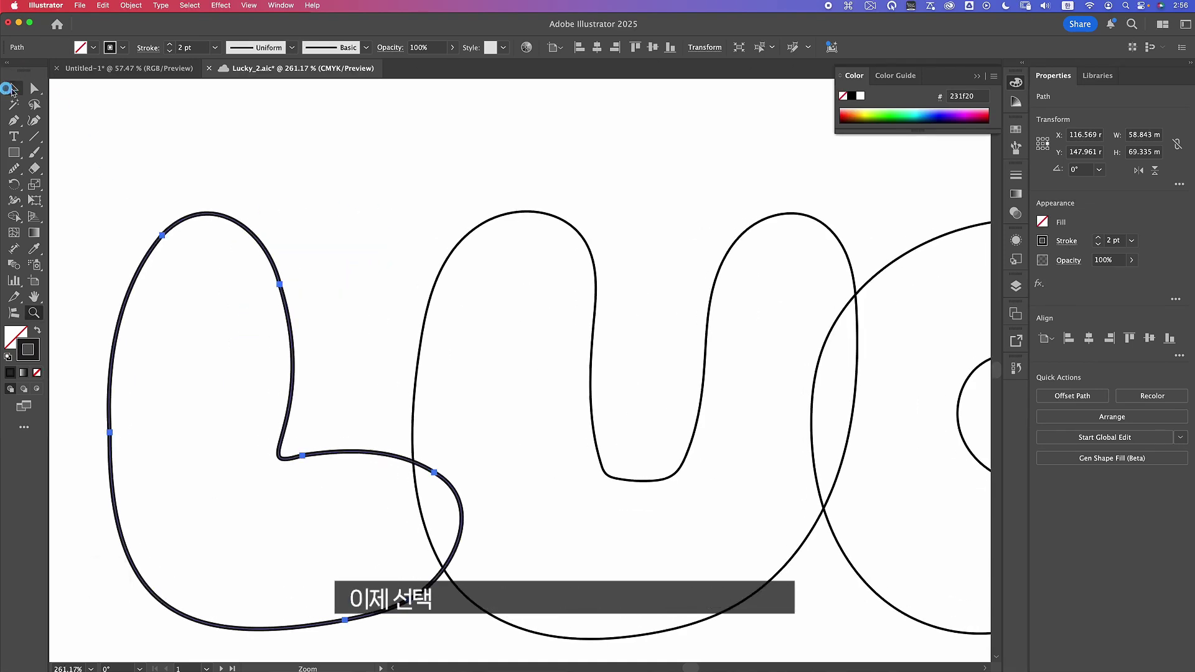
pyautogui.click(12, 88)
pyautogui.moveTo(363, 265); pyautogui.dragTo(222, 383)
pyautogui.click(14, 168)
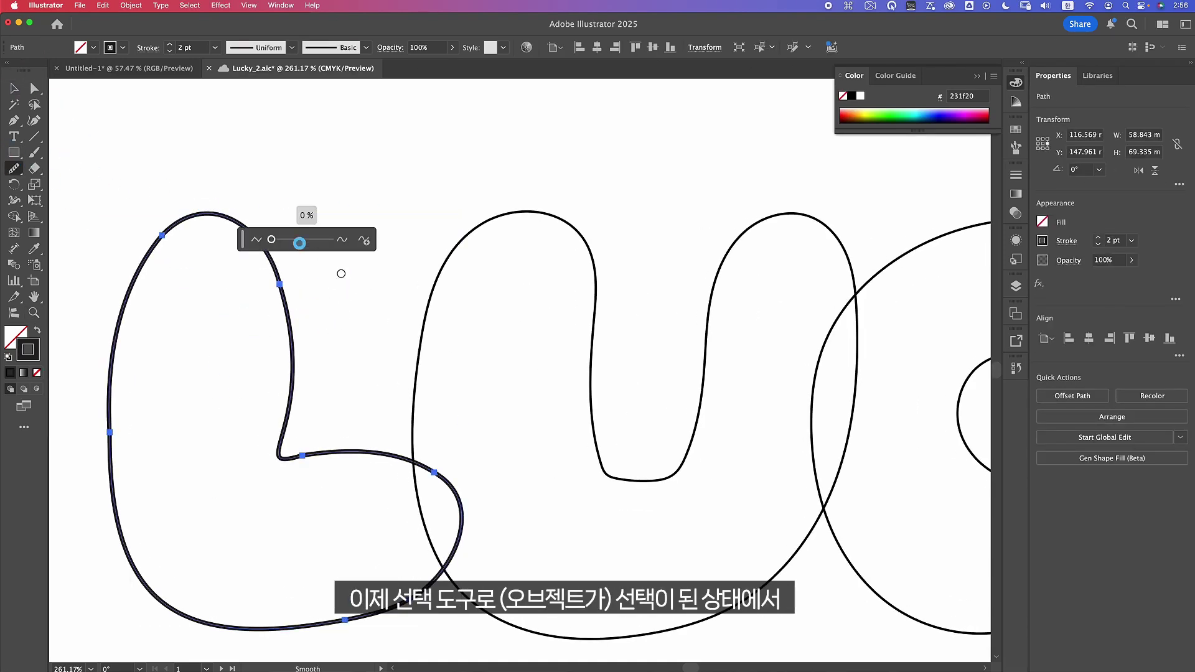
pyautogui.moveTo(244, 247); pyautogui.dragTo(155, 167)
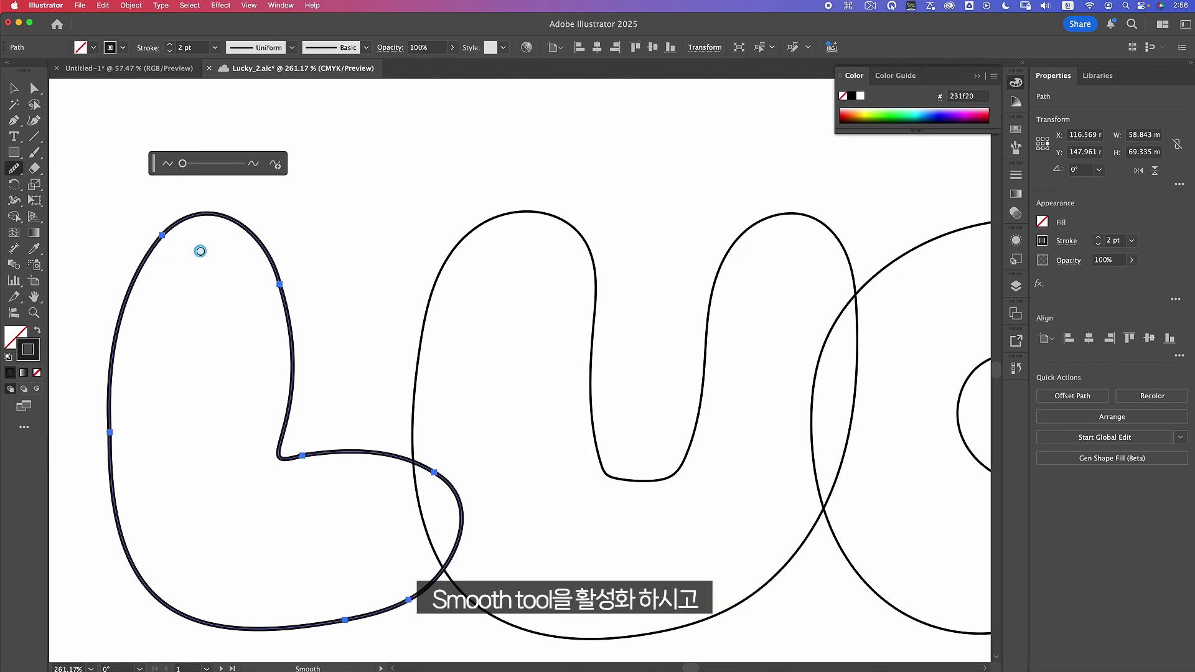
# Smooth the L's outline by tracing over its left side, top curve, inner bend and foot with the Smooth tool.
pyautogui.moveTo(195, 213)
pyautogui.mouseDown()
pyautogui.moveTo(155, 240)
pyautogui.moveTo(125, 312)
pyautogui.moveTo(107, 416)
pyautogui.moveTo(111, 506)
pyautogui.moveTo(133, 558)
pyautogui.mouseUp()
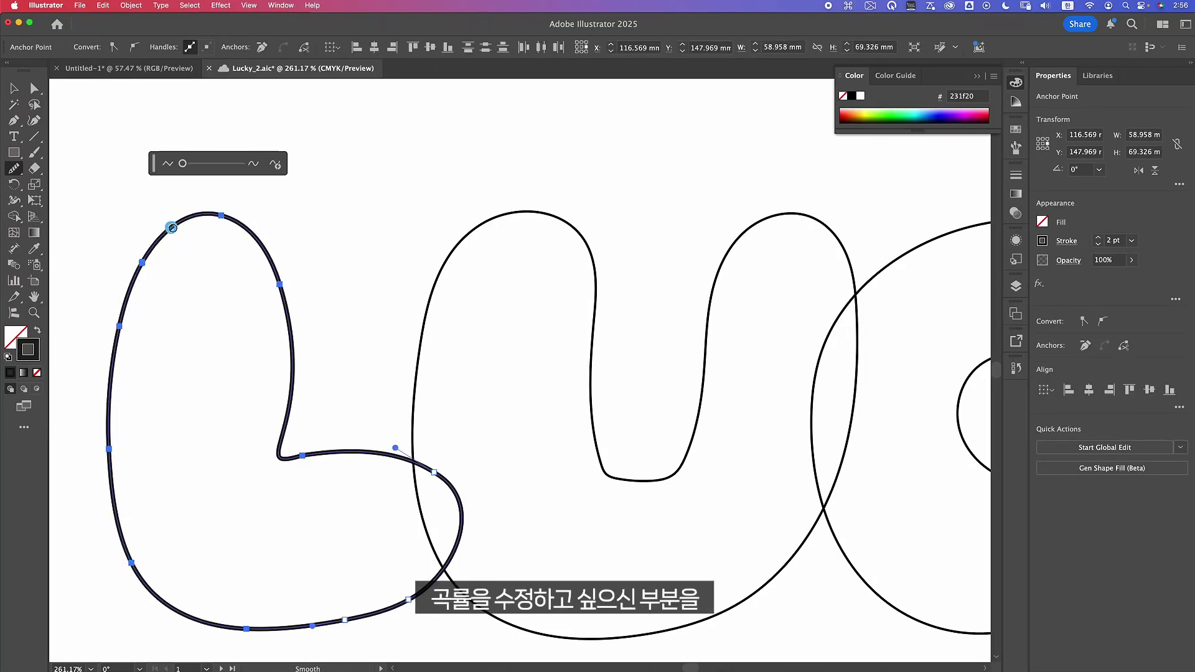
pyautogui.moveTo(173, 226)
pyautogui.mouseDown()
pyautogui.moveTo(206, 211)
pyautogui.moveTo(244, 216)
pyautogui.moveTo(270, 243)
pyautogui.moveTo(294, 366)
pyautogui.moveTo(288, 456)
pyautogui.moveTo(358, 452)
pyautogui.moveTo(461, 495)
pyautogui.mouseUp()
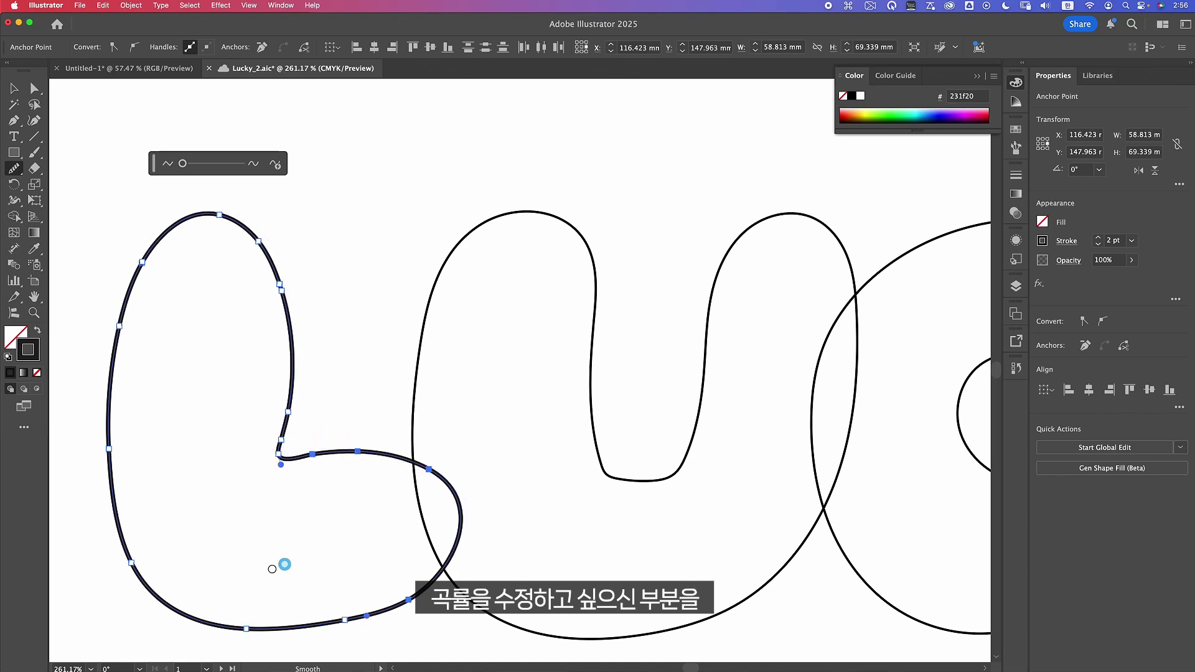
pyautogui.moveTo(309, 458); pyautogui.dragTo(412, 468)
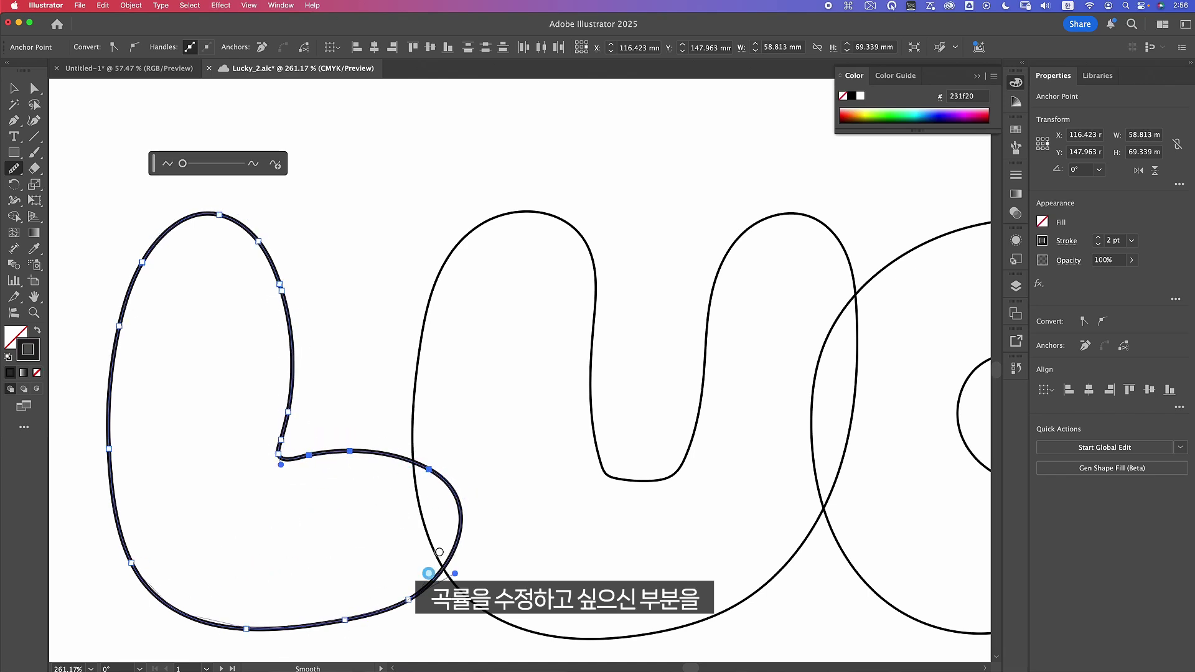
pyautogui.moveTo(286, 427)
pyautogui.mouseDown()
pyautogui.moveTo(382, 455)
pyautogui.moveTo(461, 529)
pyautogui.moveTo(444, 512)
pyautogui.moveTo(377, 615)
pyautogui.moveTo(362, 555)
pyautogui.moveTo(241, 632)
pyautogui.mouseUp()
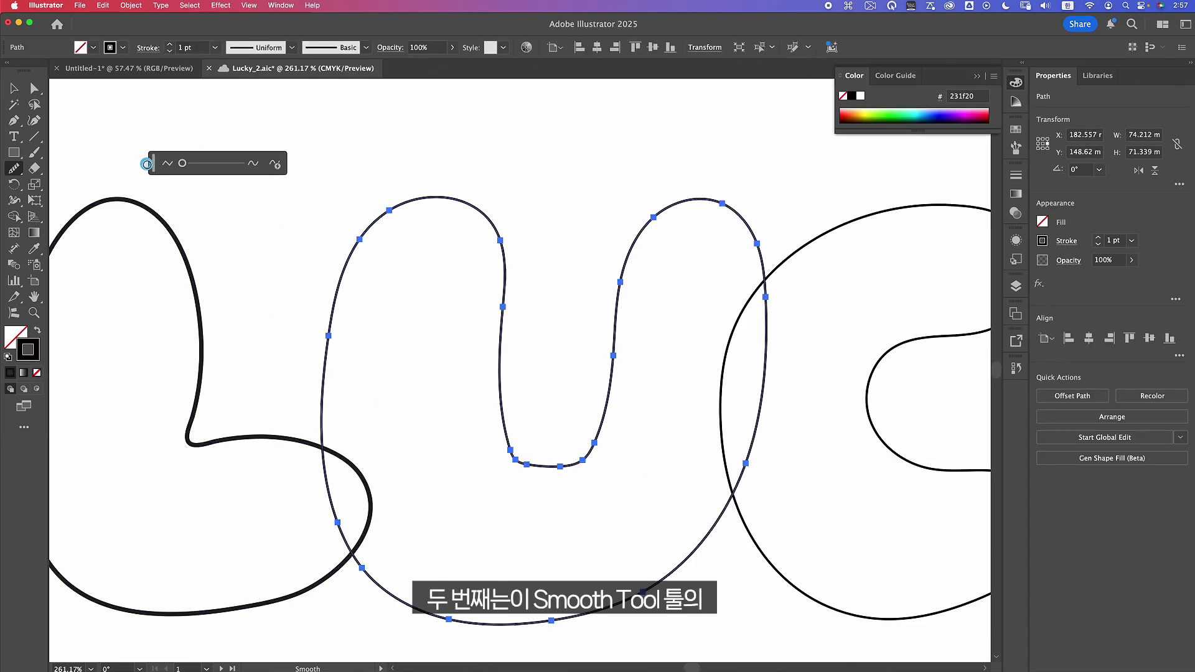
# Smooth the letter U by raising the smoothing amount, and apply auto-smooth to the letter C.
pyautogui.moveTo(185, 165); pyautogui.dragTo(215, 163)
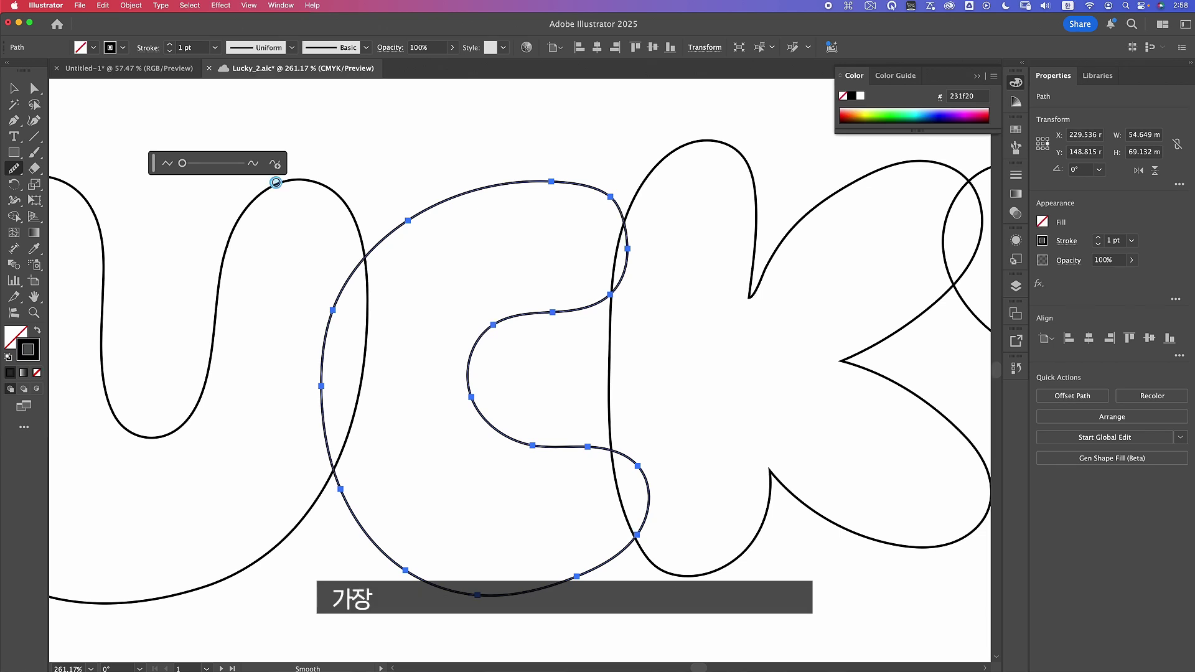
pyautogui.click(274, 164)
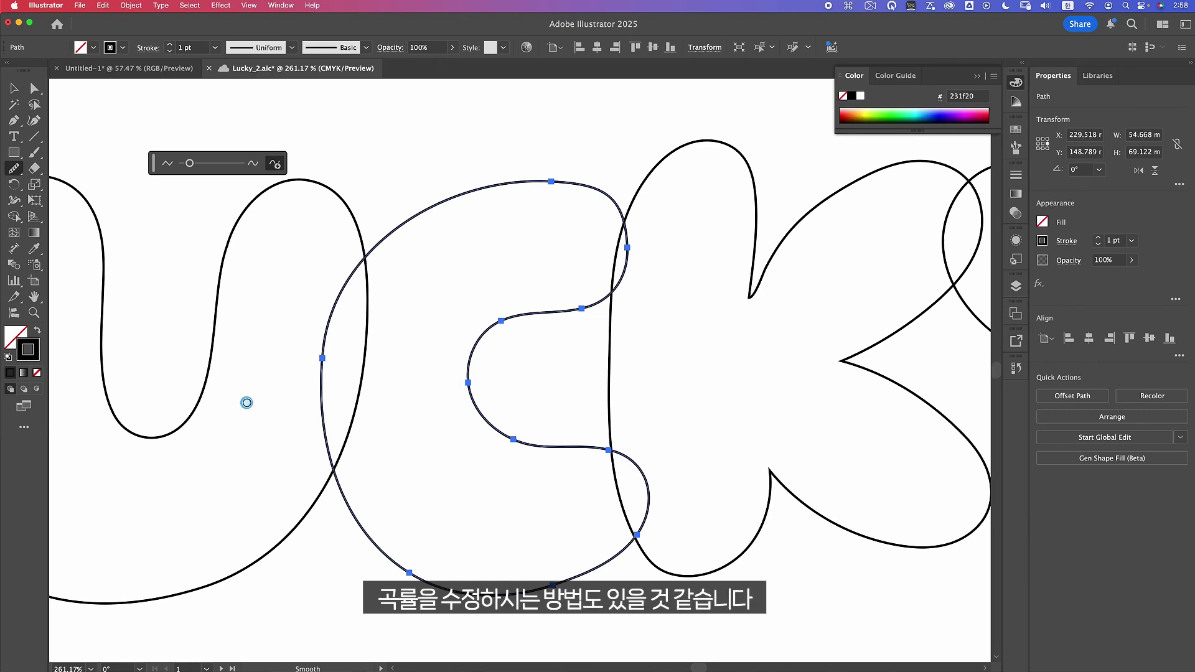
# Select the letter K and smooth its stem, arms and inner notch by tracing over them with the Smooth tool.
pyautogui.press('v')
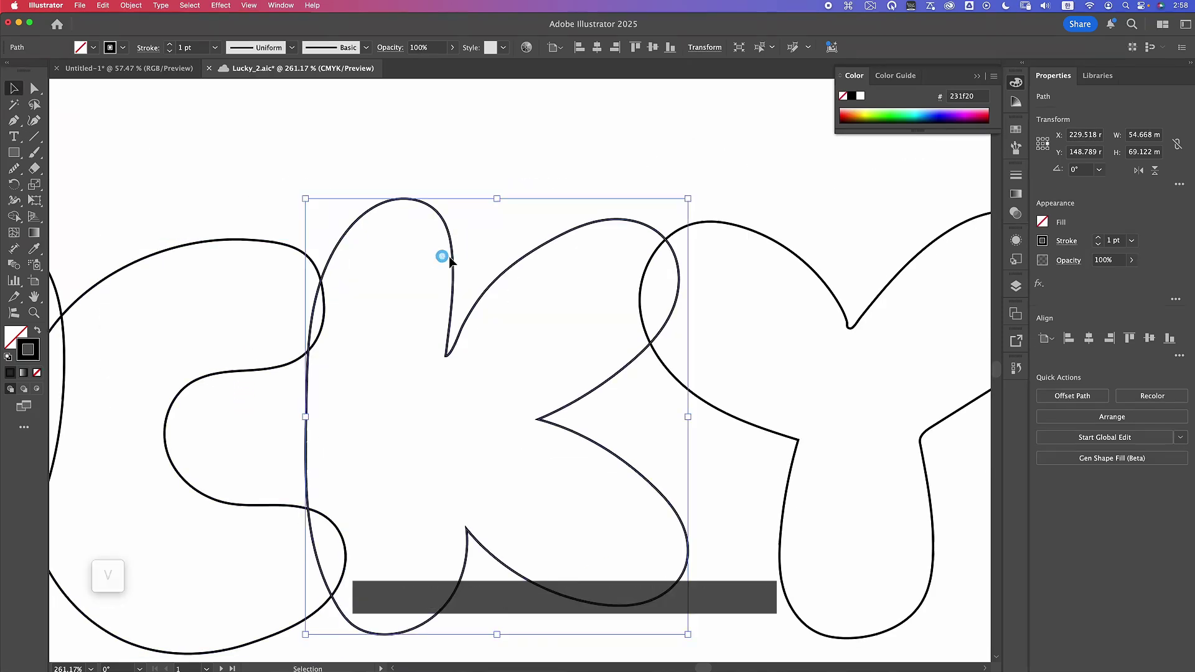
pyautogui.click(16, 169)
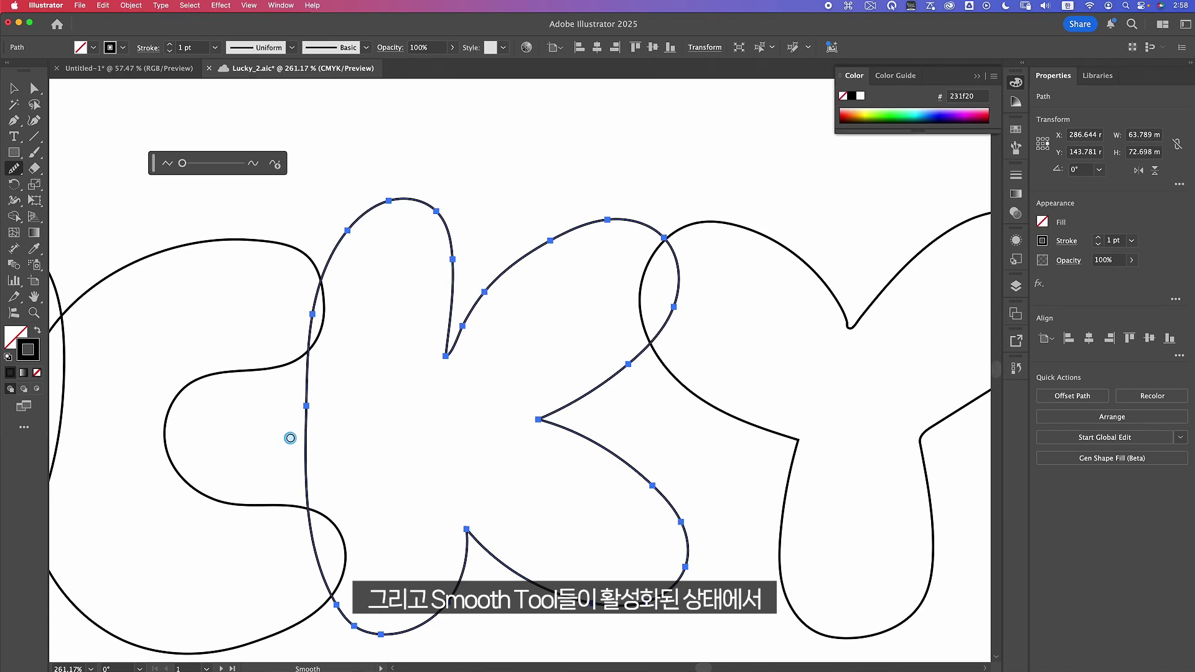
pyautogui.moveTo(348, 230); pyautogui.dragTo(338, 250)
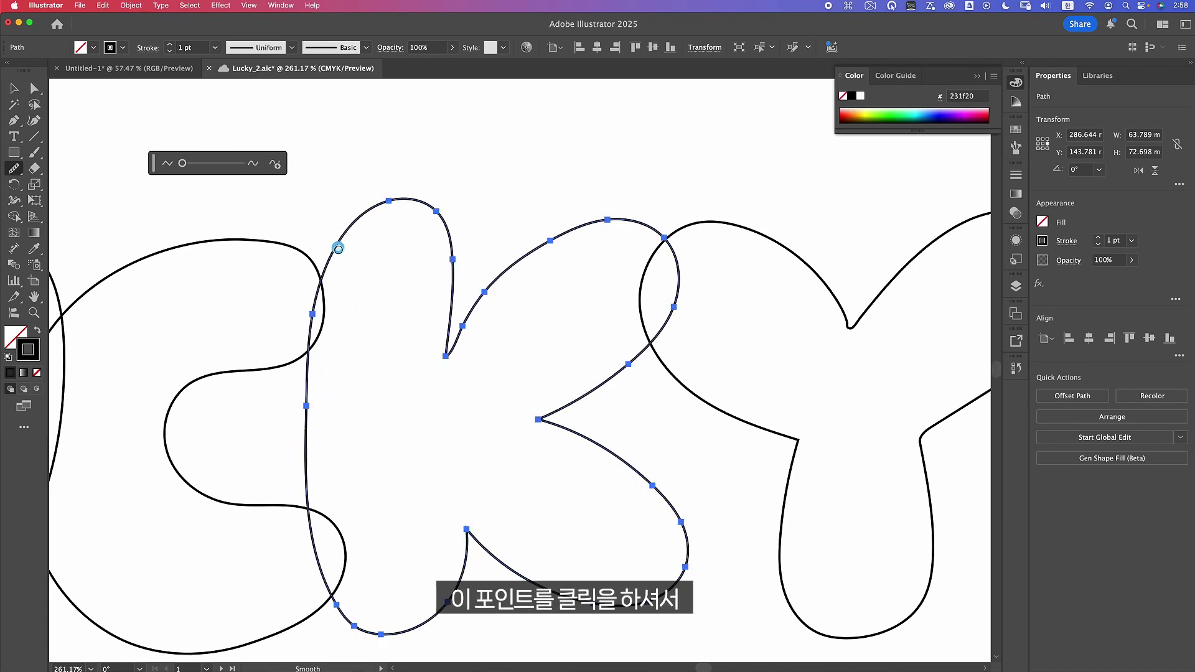
pyautogui.moveTo(435, 210)
pyautogui.mouseDown()
pyautogui.moveTo(453, 238)
pyautogui.moveTo(450, 290)
pyautogui.moveTo(461, 279)
pyautogui.moveTo(453, 264)
pyautogui.moveTo(448, 296)
pyautogui.mouseUp()
pyautogui.moveTo(329, 585)
pyautogui.mouseDown()
pyautogui.moveTo(440, 619)
pyautogui.moveTo(684, 598)
pyautogui.moveTo(687, 523)
pyautogui.mouseUp()
pyautogui.moveTo(685, 330)
pyautogui.mouseDown()
pyautogui.moveTo(520, 248)
pyautogui.moveTo(459, 346)
pyautogui.mouseUp()
pyautogui.moveTo(558, 236); pyautogui.dragTo(455, 343)
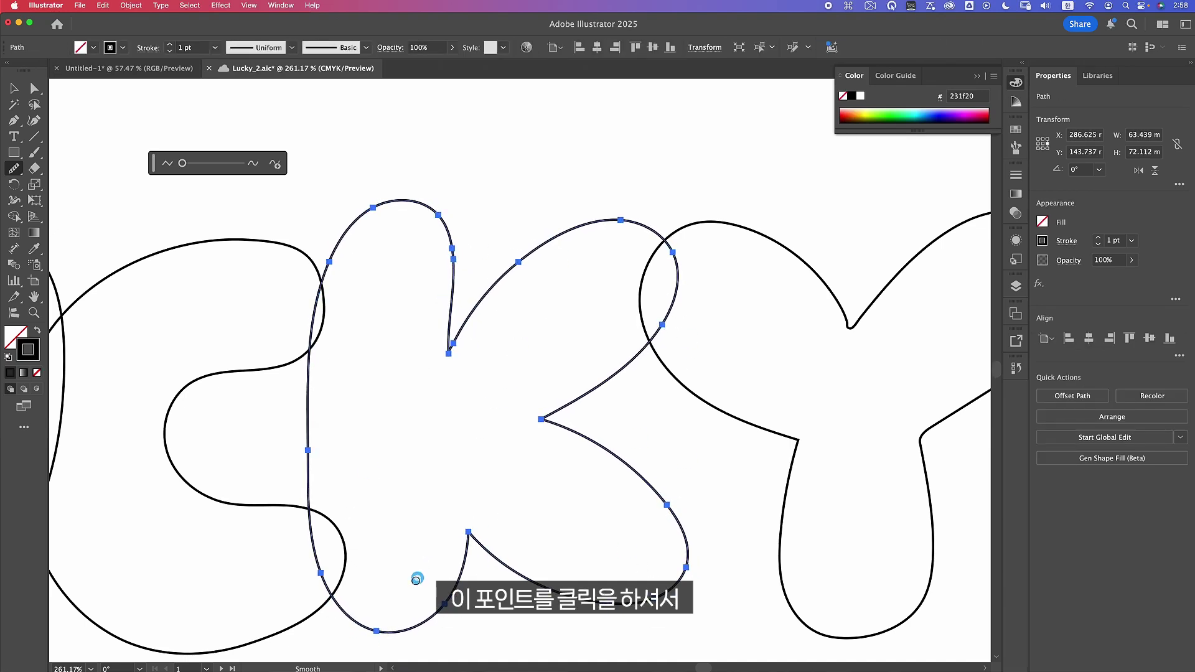
pyautogui.moveTo(417, 579)
pyautogui.mouseDown()
pyautogui.moveTo(308, 445)
pyautogui.moveTo(355, 463)
pyautogui.mouseUp()
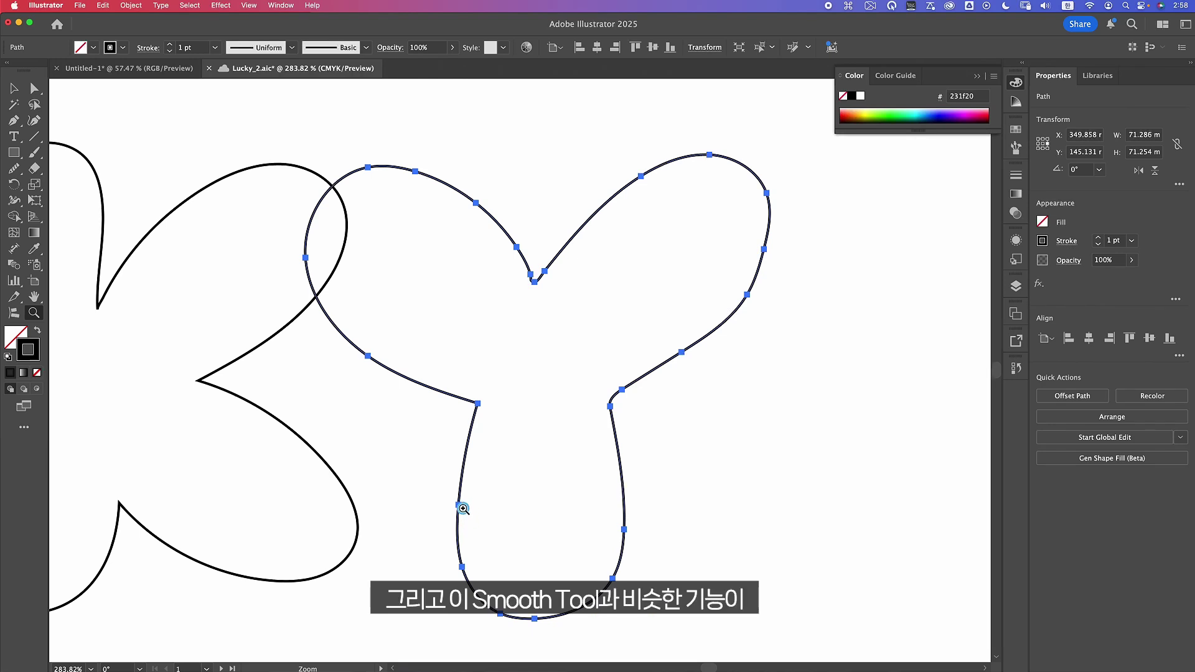
# Simplify the letter Y's path, lowering the anchor point amount to about the middle of its range.
pyautogui.click(130, 6)
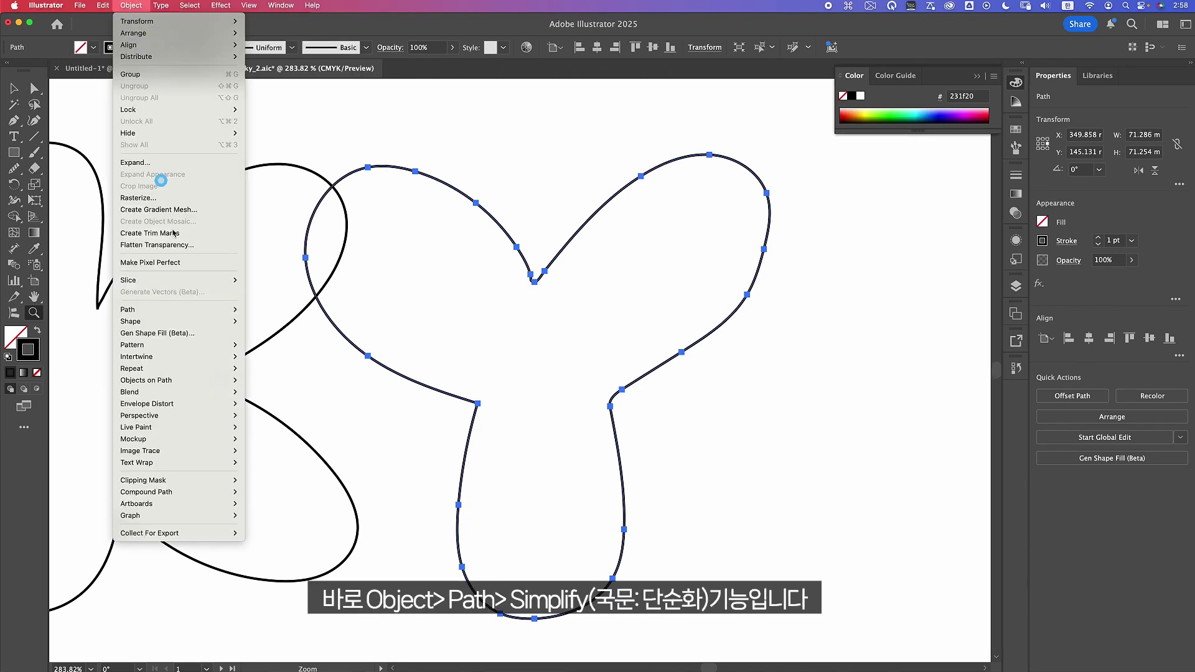
pyautogui.moveTo(221, 309)
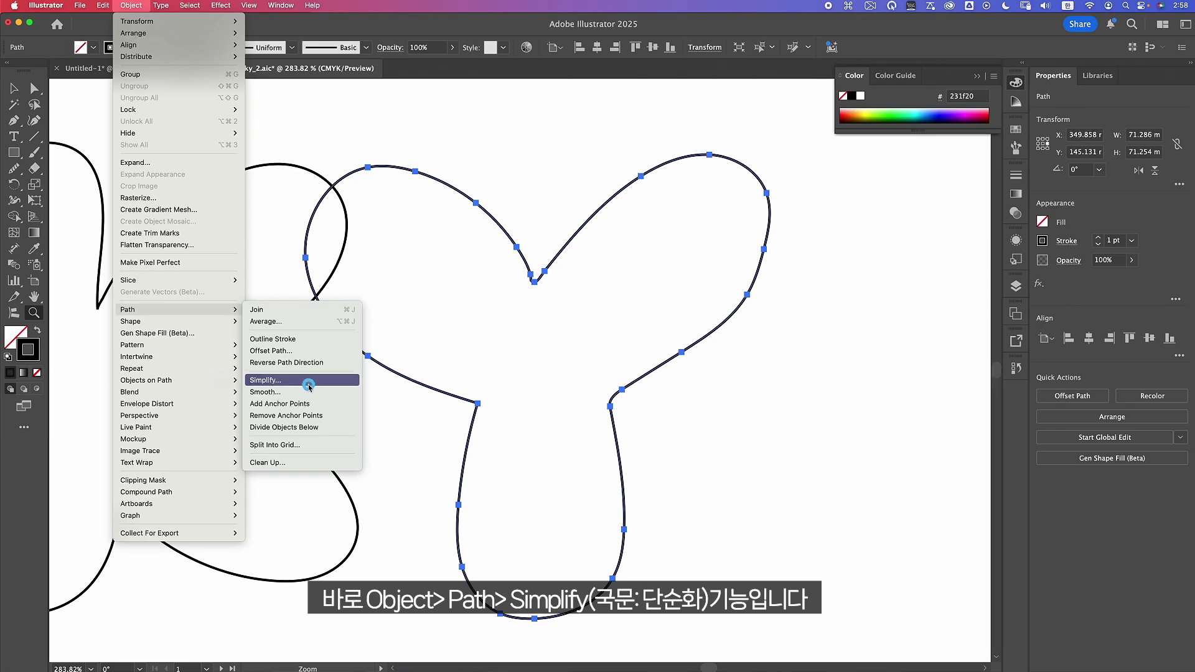
pyautogui.click(301, 381)
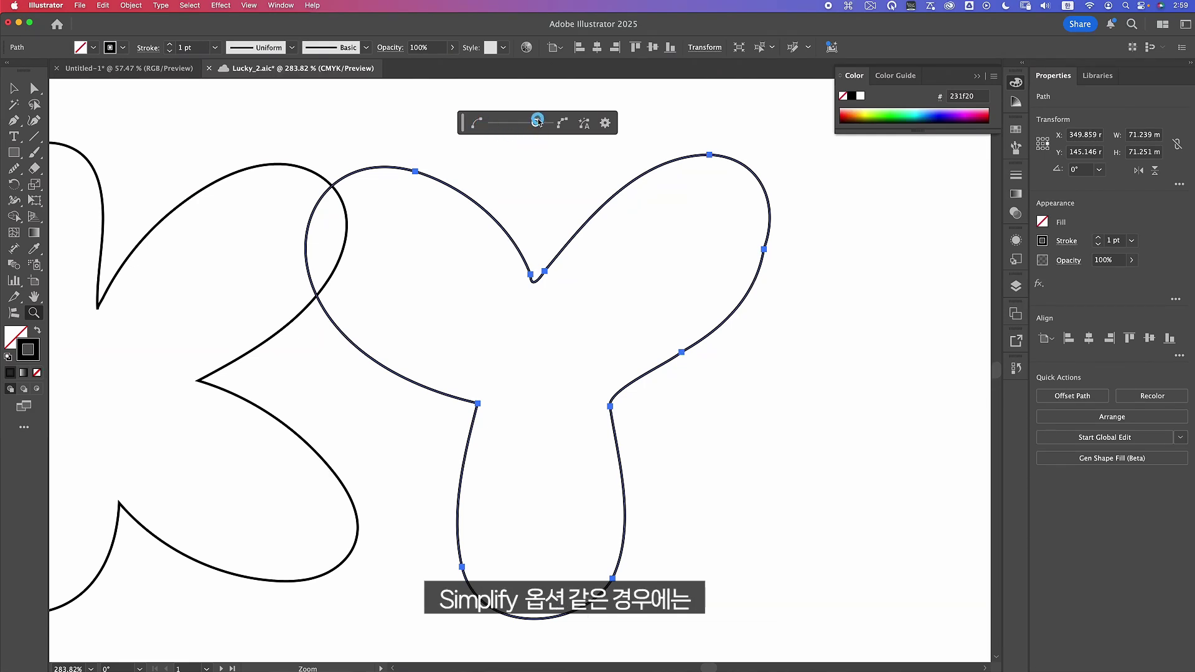
pyautogui.moveTo(517, 123); pyautogui.dragTo(515, 122)
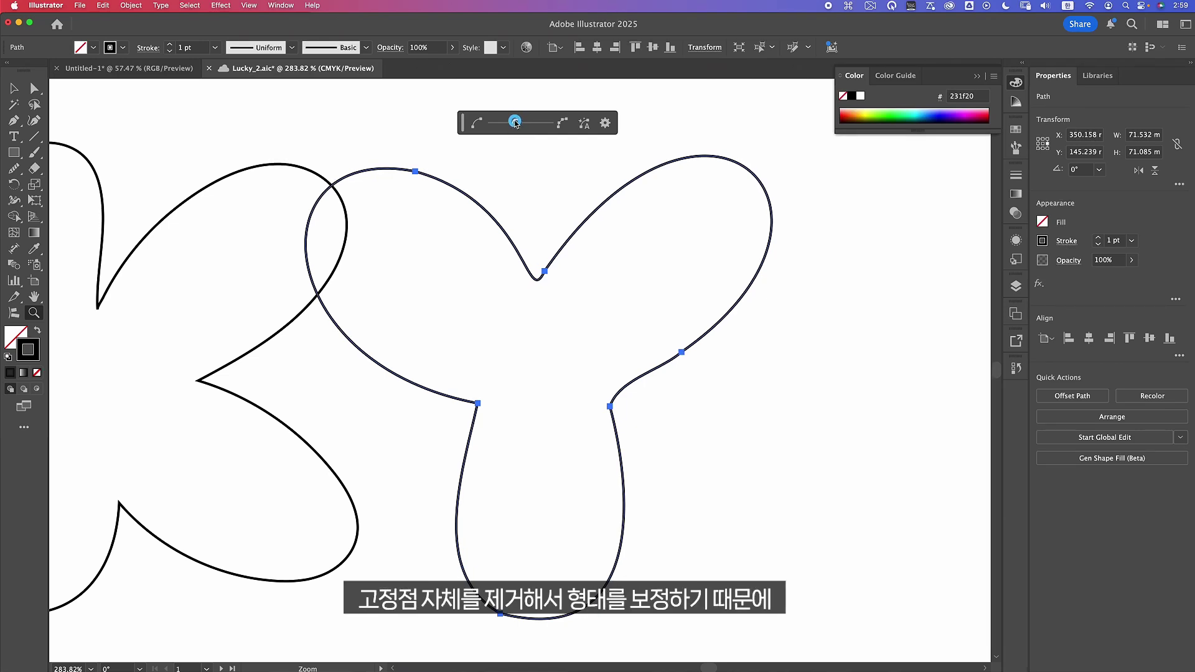
pyautogui.click(516, 123)
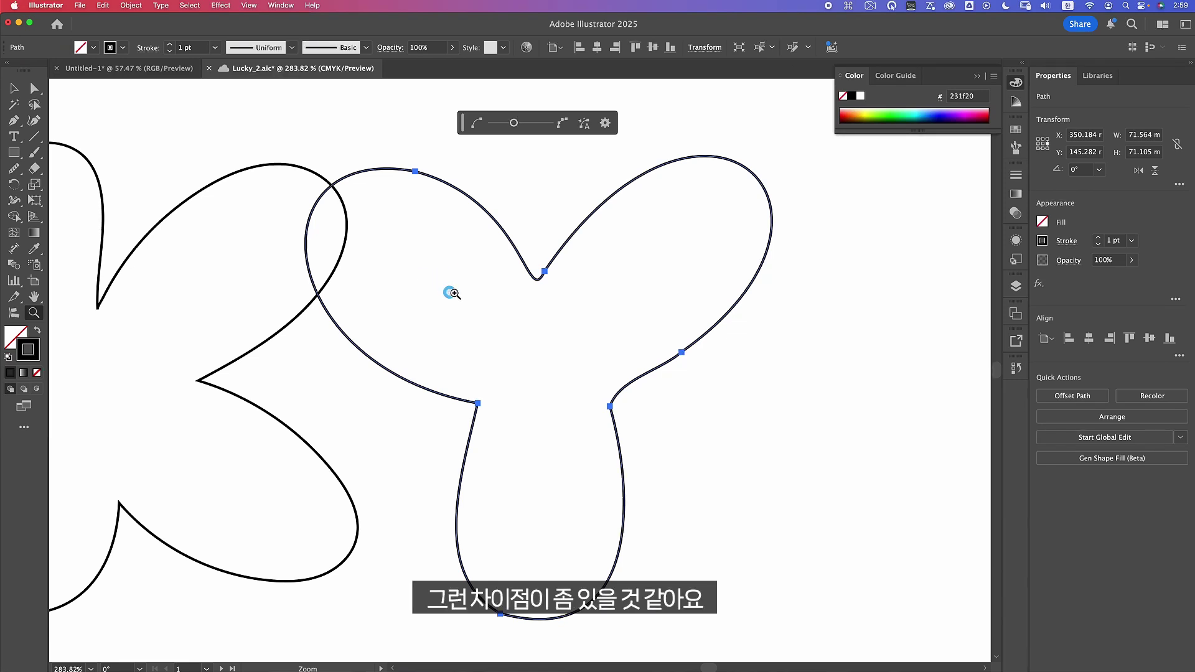
# Try to reshape the curve where the Y's right arm meets its stem using direct selection, and undo the change.
pyautogui.moveTo(403, 390); pyautogui.dragTo(411, 381)
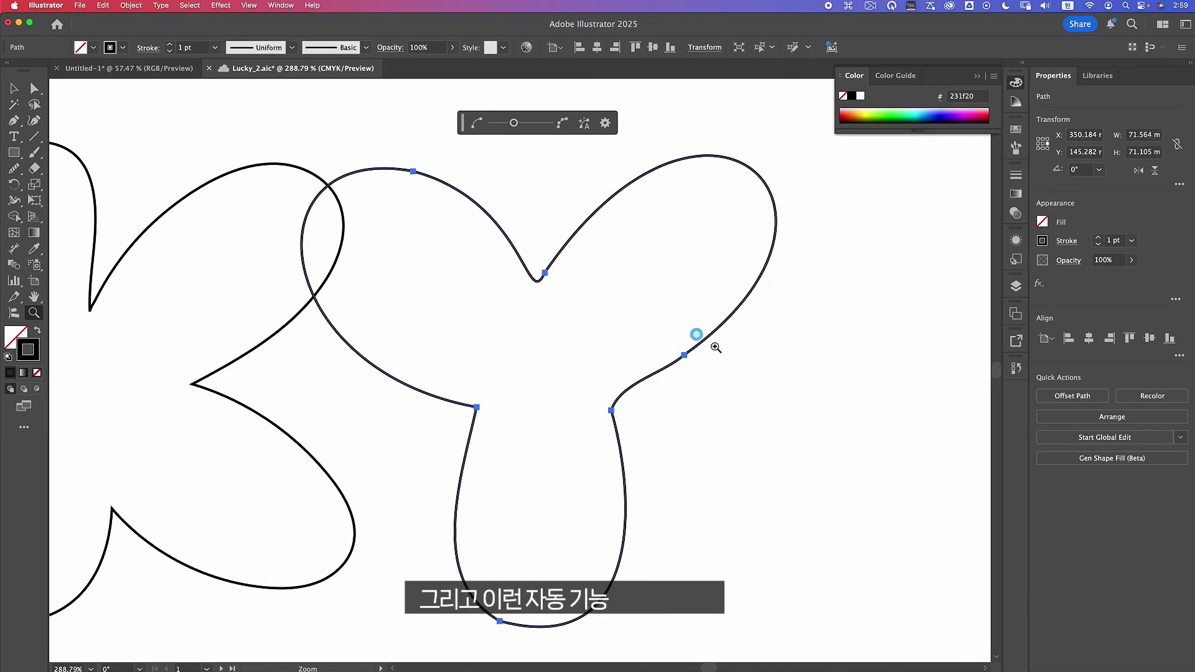
pyautogui.press('v')
pyautogui.click(786, 357)
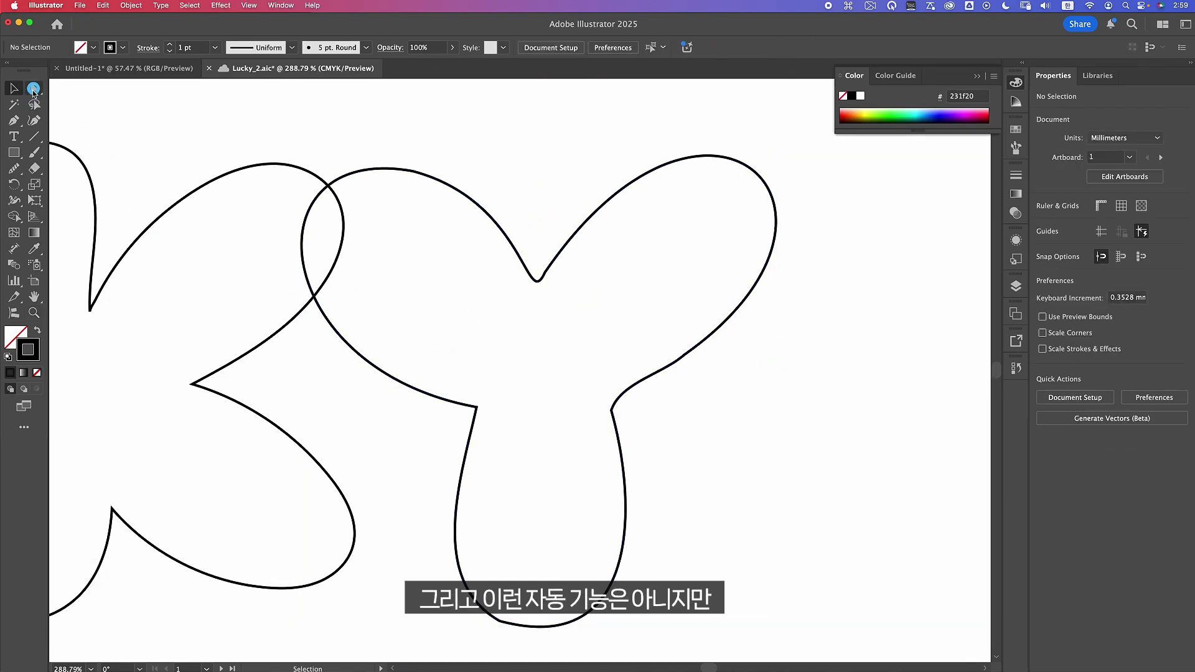
pyautogui.click(34, 89)
pyautogui.click(132, 271)
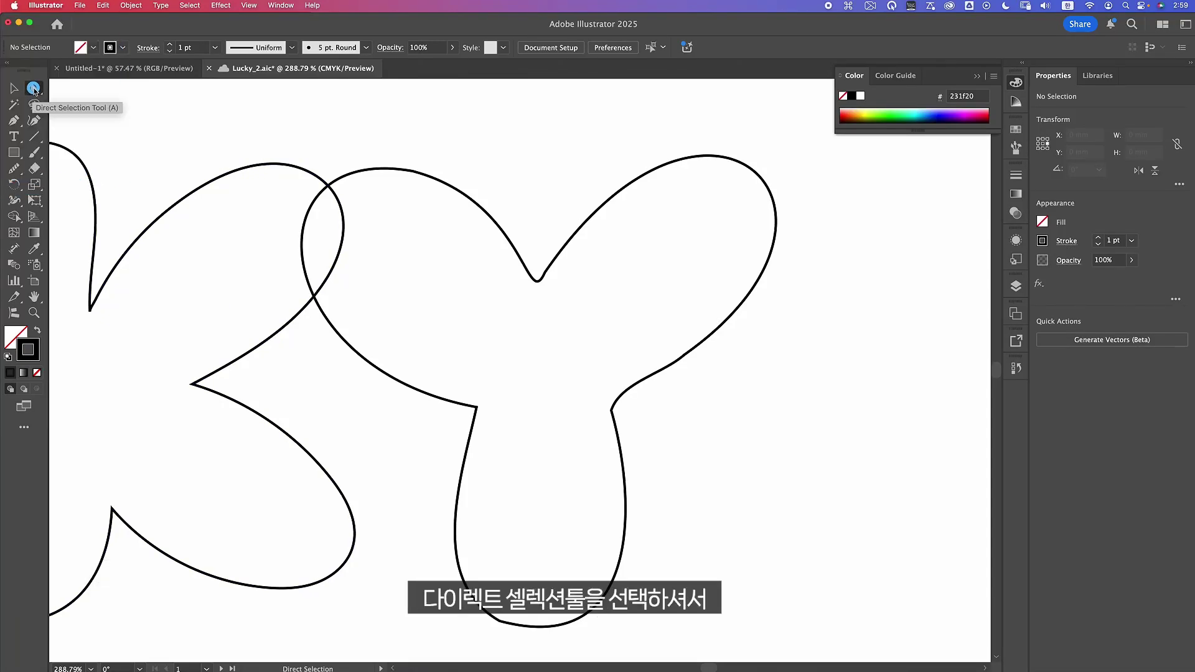
pyautogui.click(633, 379)
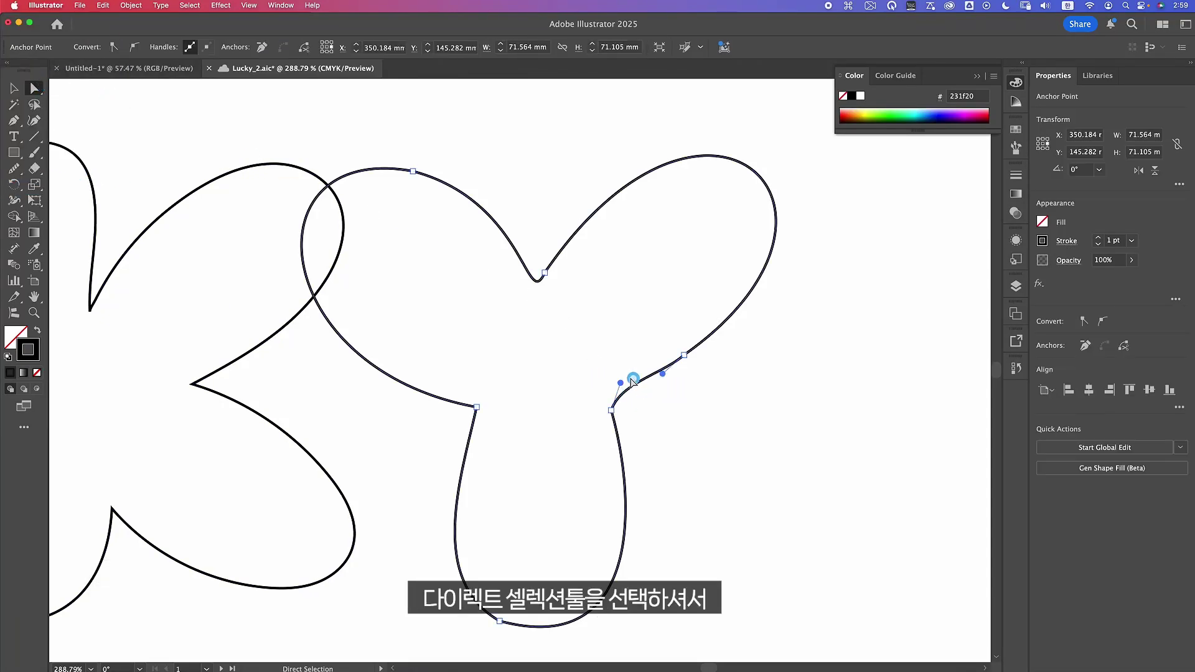
pyautogui.moveTo(625, 383); pyautogui.dragTo(629, 381)
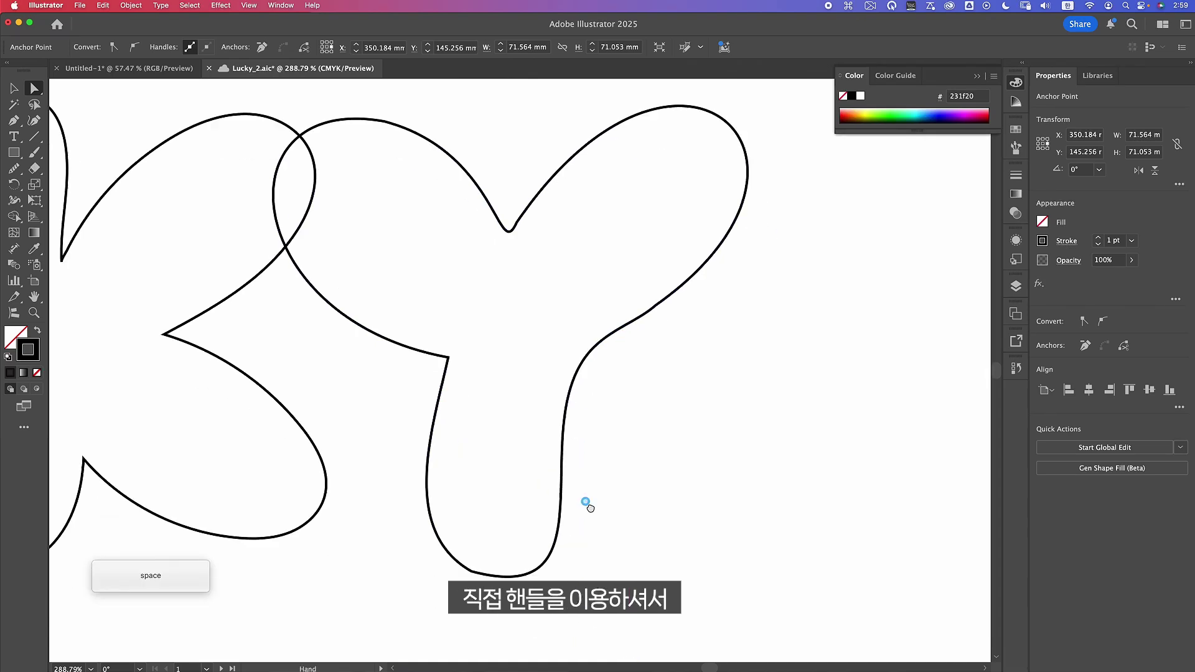
pyautogui.click(587, 363)
pyautogui.press('super+z')
# Convert the anchor between the Y's right arm and stem to a corner, and extend the bottom anchor's handle to round the stem.
pyautogui.click(13, 88)
pyautogui.click(14, 121)
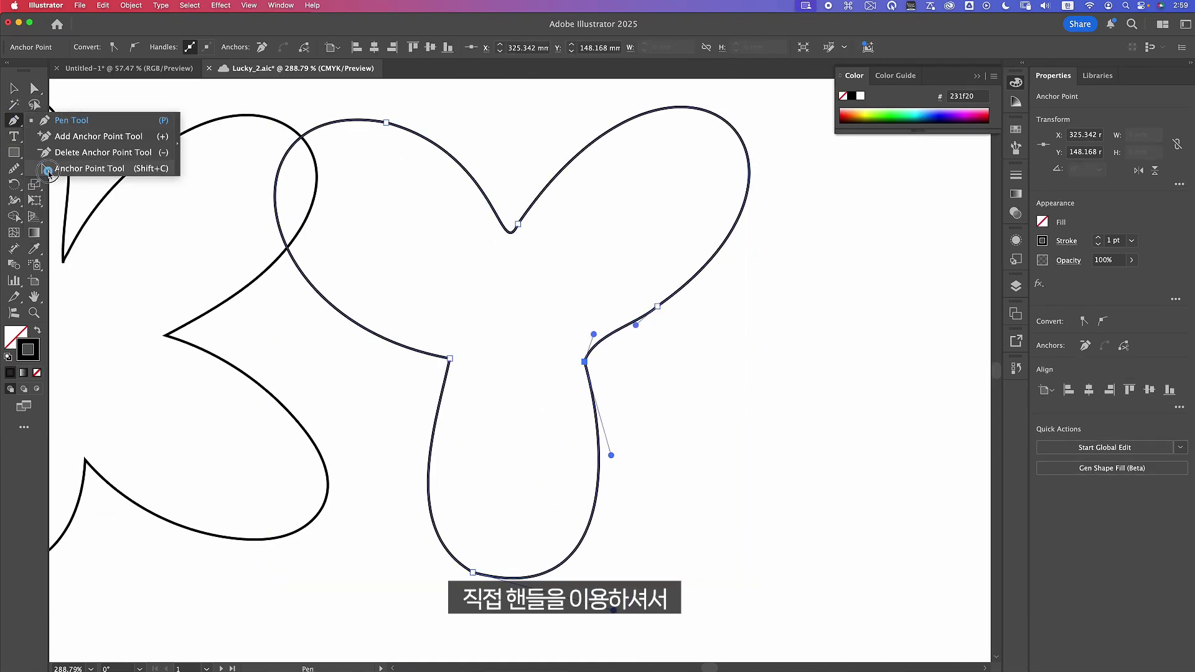
pyautogui.click(87, 167)
pyautogui.click(585, 361)
pyautogui.click(35, 88)
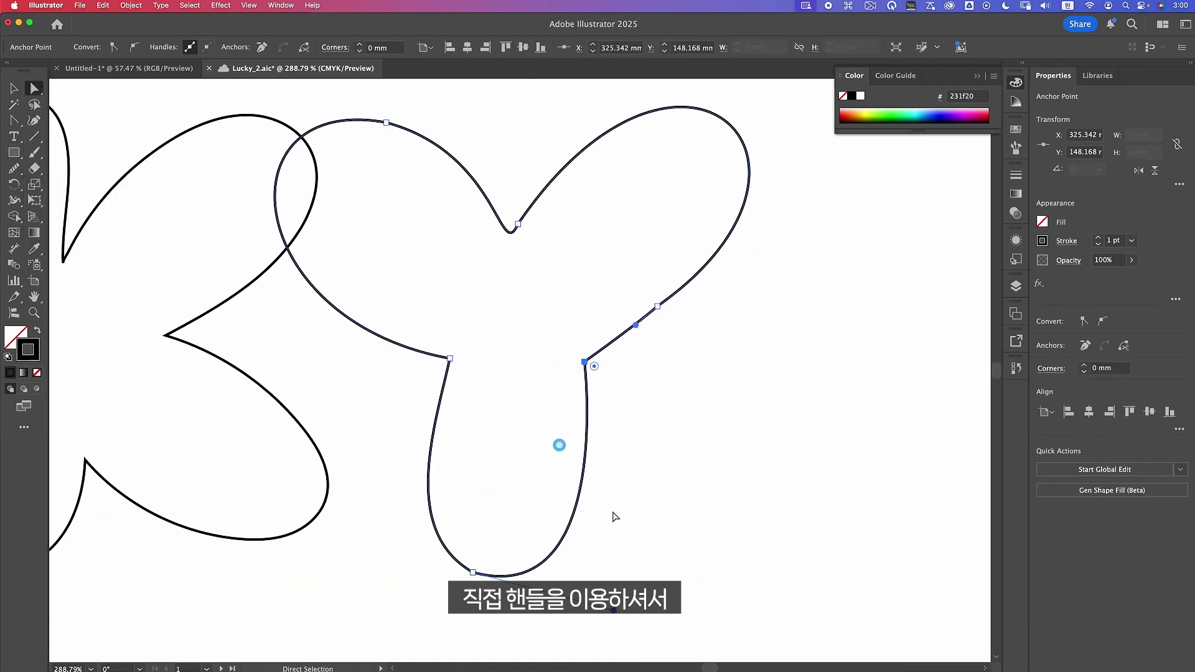
pyautogui.moveTo(615, 615); pyautogui.dragTo(640, 605)
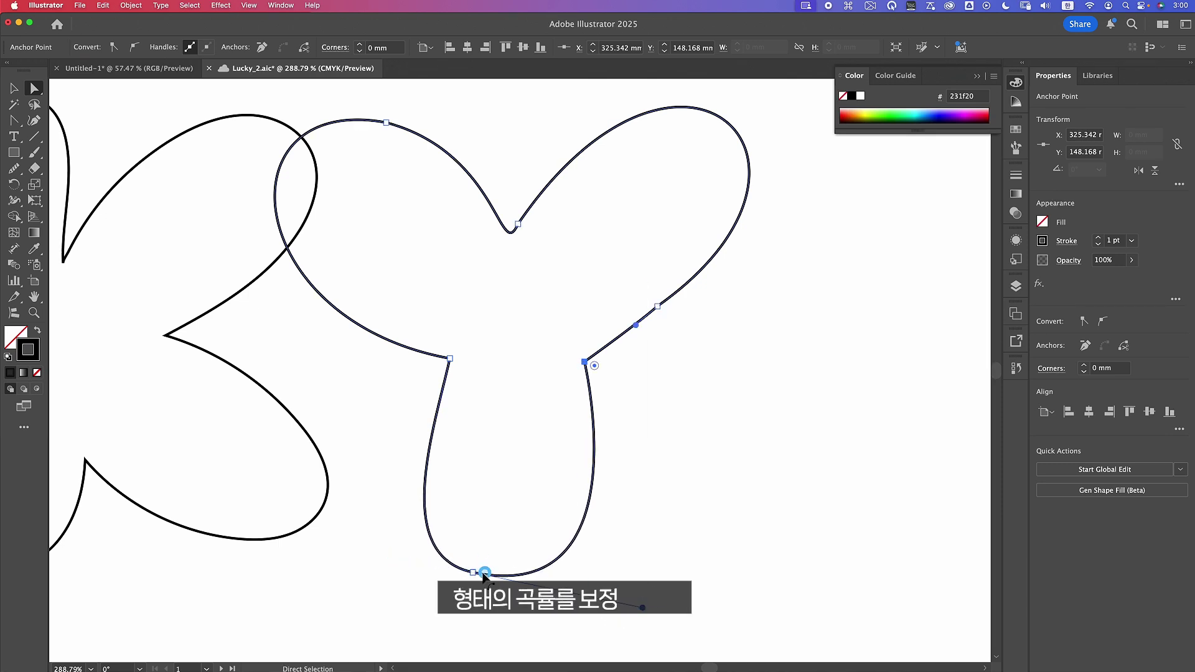
# Refine the Y by slightly shifting its bottom, inner-notch and right-arm anchors and adjusting the notch's lower handle.
pyautogui.moveTo(476, 571); pyautogui.dragTo(491, 576)
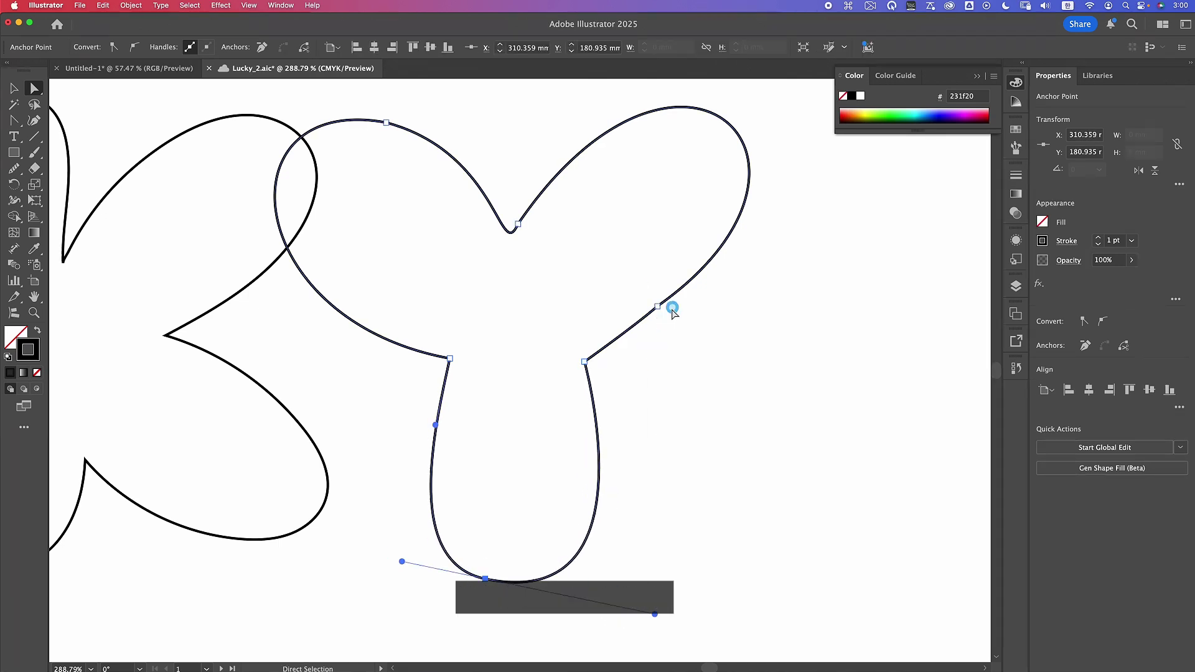
pyautogui.moveTo(523, 221); pyautogui.dragTo(525, 227)
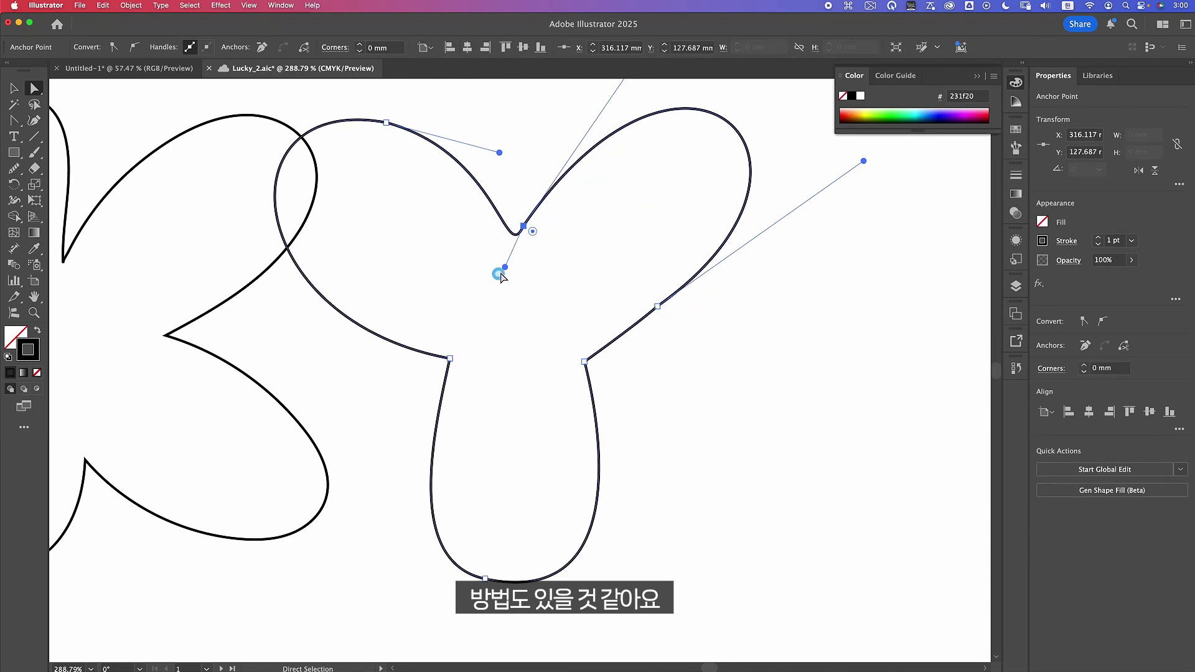
pyautogui.moveTo(500, 266); pyautogui.dragTo(496, 260)
pyautogui.moveTo(658, 305); pyautogui.dragTo(674, 304)
pyautogui.click(749, 351)
# Select the clustered anchor points along the L's inner stem edge and adjust the curve above its inner corner.
pyautogui.press('z')
pyautogui.moveTo(749, 351); pyautogui.dragTo(762, 351)
pyautogui.press('space')
pyautogui.moveTo(680, 345); pyautogui.dragTo(529, 450)
pyautogui.press('z')
pyautogui.press('z')
pyautogui.press('space')
pyautogui.moveTo(530, 449); pyautogui.dragTo(685, 421)
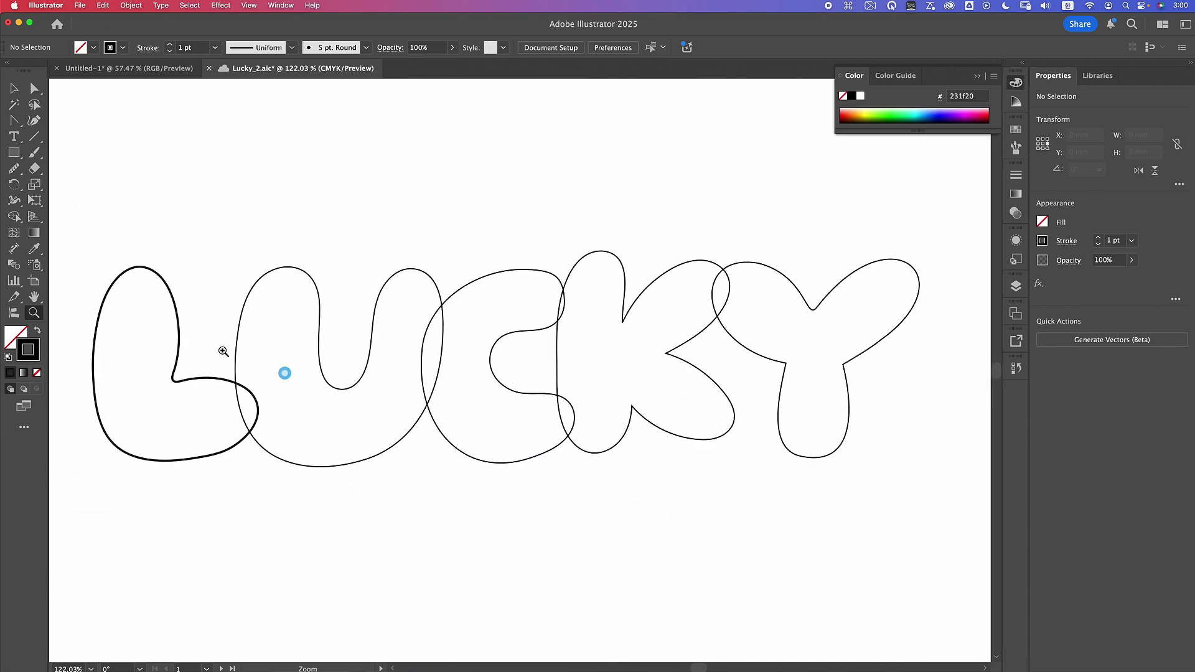
pyautogui.press('a')
pyautogui.moveTo(145, 355); pyautogui.dragTo(391, 336)
pyautogui.click(234, 385)
pyautogui.click(230, 405)
pyautogui.click(234, 386)
pyautogui.press('z')
pyautogui.moveTo(228, 284); pyautogui.dragTo(308, 317)
pyautogui.press('z')
pyautogui.moveTo(308, 456); pyautogui.dragTo(181, 448)
pyautogui.press('a')
pyautogui.moveTo(349, 323); pyautogui.dragTo(260, 446)
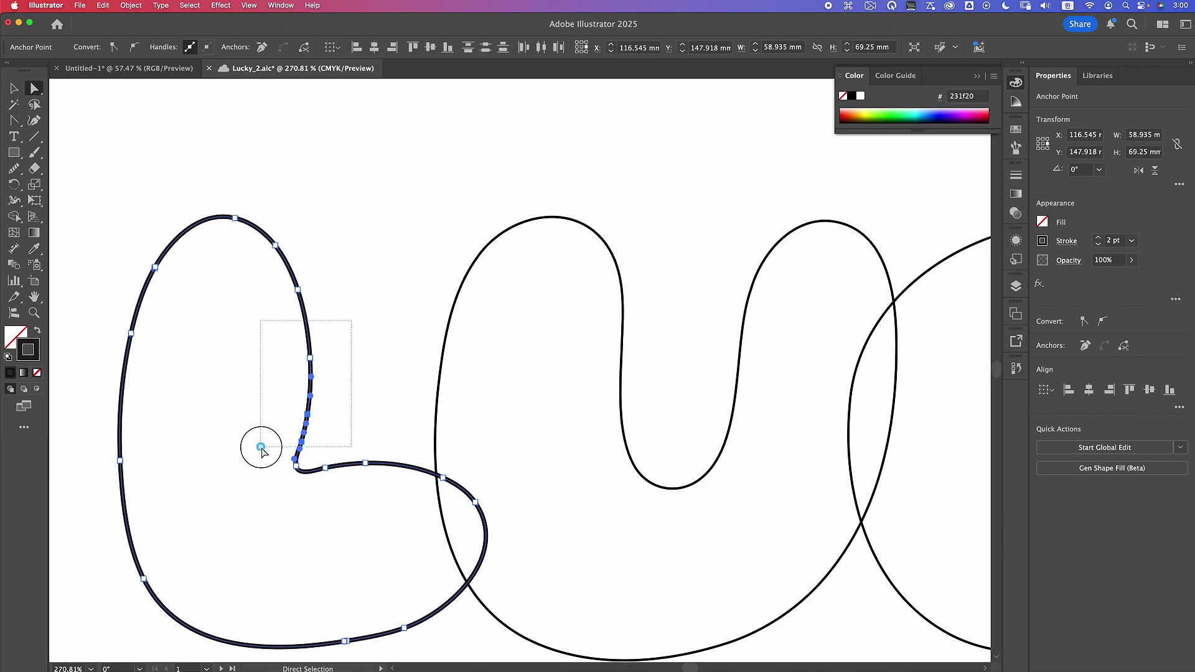
pyautogui.moveTo(310, 359)
pyautogui.mouseDown()
pyautogui.moveTo(323, 463)
pyautogui.moveTo(259, 232)
pyautogui.moveTo(357, 476)
pyautogui.moveTo(328, 366)
pyautogui.mouseUp()
# Smooth the L's outline with the Smooth tool, tracing from the inner stem edge around the foot.
pyautogui.click(14, 89)
pyautogui.click(13, 169)
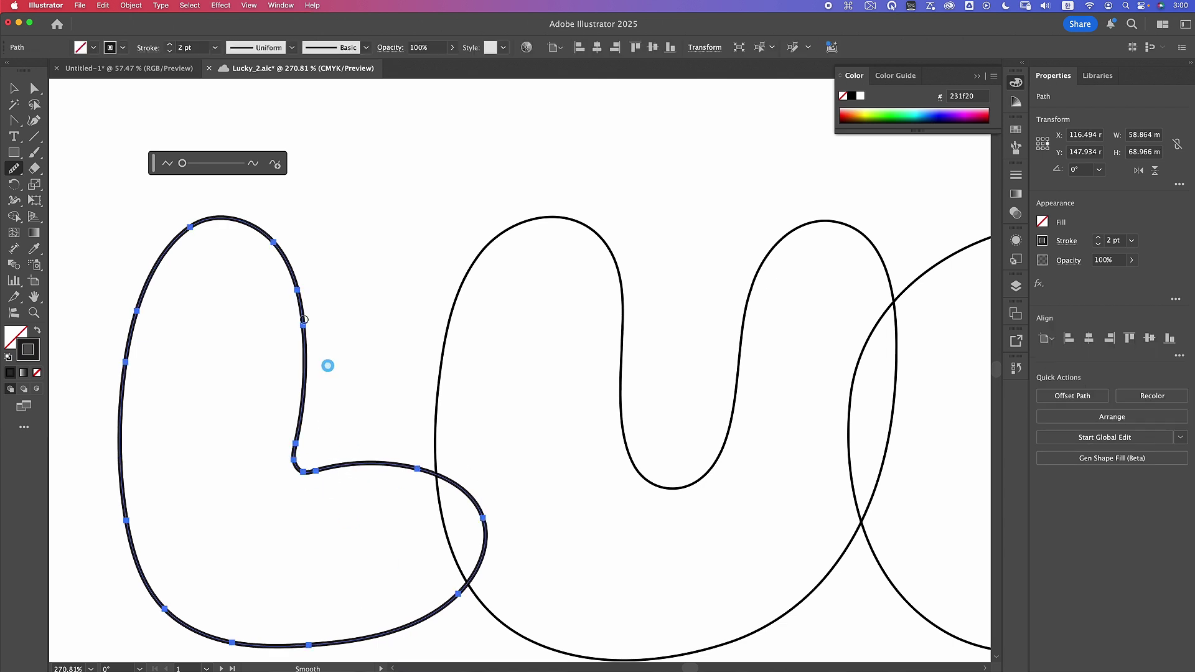
pyautogui.moveTo(298, 291)
pyautogui.mouseDown()
pyautogui.moveTo(385, 350)
pyautogui.moveTo(434, 504)
pyautogui.moveTo(495, 516)
pyautogui.moveTo(487, 564)
pyautogui.moveTo(384, 467)
pyautogui.moveTo(501, 574)
pyautogui.mouseUp()
# Select all the LUCKY letters and give them an orange fill (ff8255) with no stroke.
pyautogui.press('z')
pyautogui.moveTo(470, 355); pyautogui.dragTo(280, 398)
pyautogui.press('v')
pyautogui.moveTo(862, 519); pyautogui.dragTo(243, 300)
pyautogui.click(848, 110)
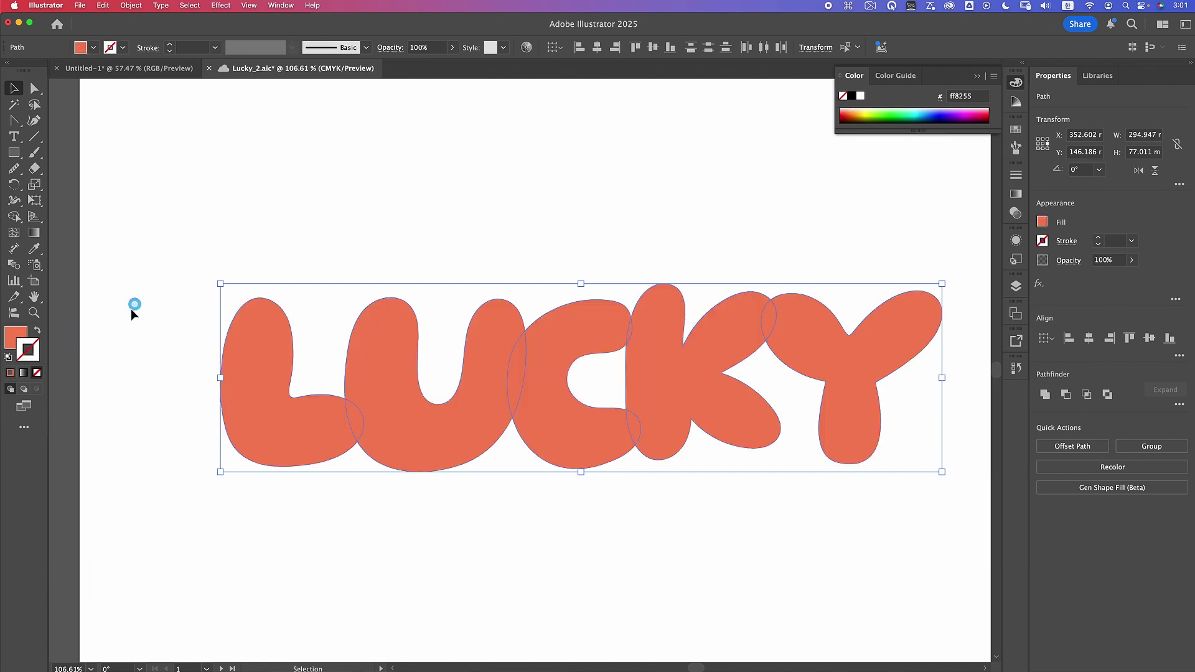
pyautogui.click(100, 428)
# Offset the paths of all the letters by 3.528 mm with miter joins and a miter limit of 4.
pyautogui.moveTo(193, 302); pyautogui.dragTo(871, 490)
pyautogui.click(1072, 446)
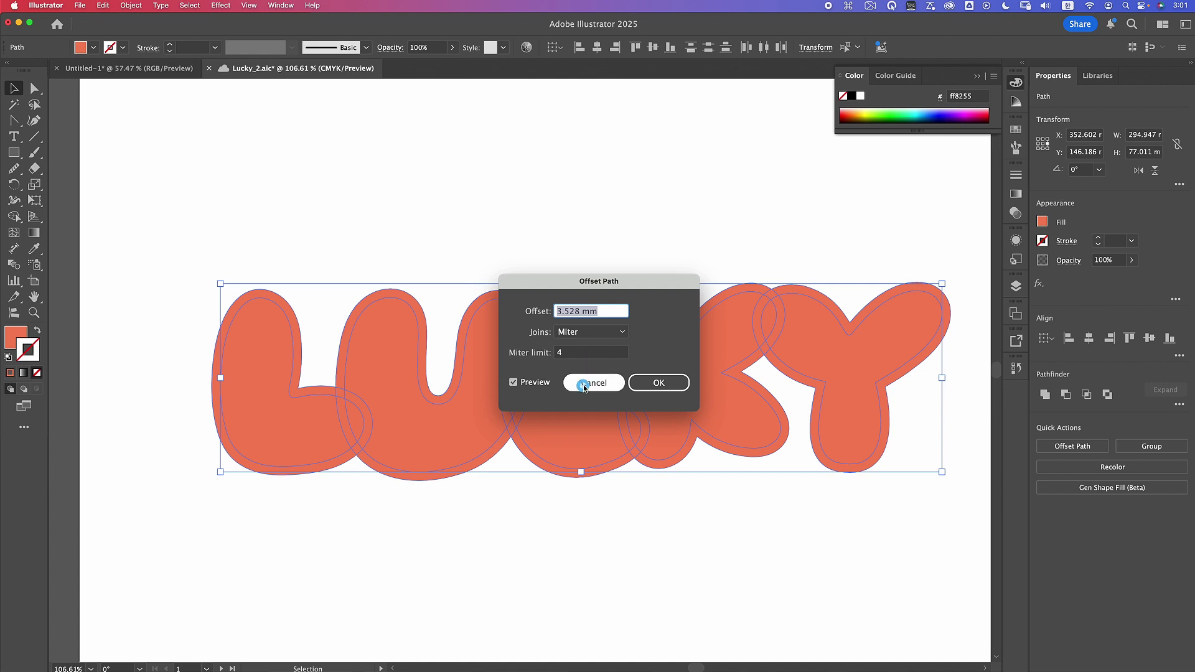
pyautogui.press('Return')
# Change the fill of the offset shapes around the letters to white and deselect them.
pyautogui.doubleClick(21, 333)
pyautogui.moveTo(468, 346); pyautogui.dragTo(439, 338)
pyautogui.click(758, 342)
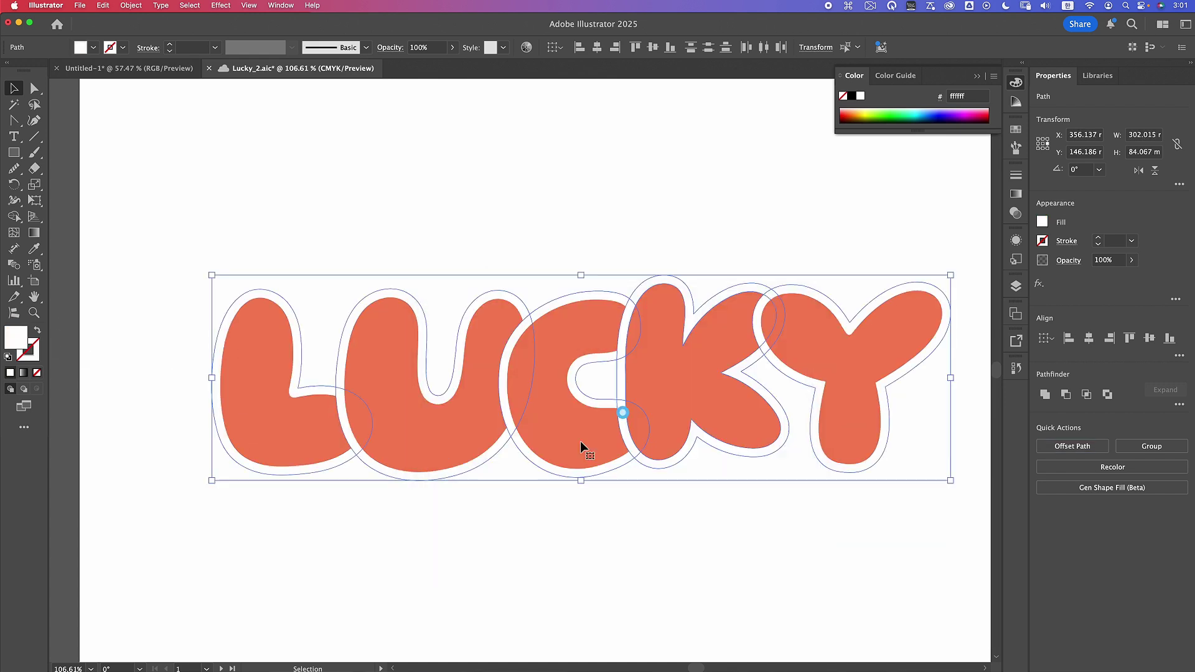
pyautogui.click(542, 588)
# Shift the K and Y, together with their white outlines, slightly right and down to adjust the letter spacing.
pyautogui.press('space')
pyautogui.moveTo(633, 572); pyautogui.dragTo(597, 563)
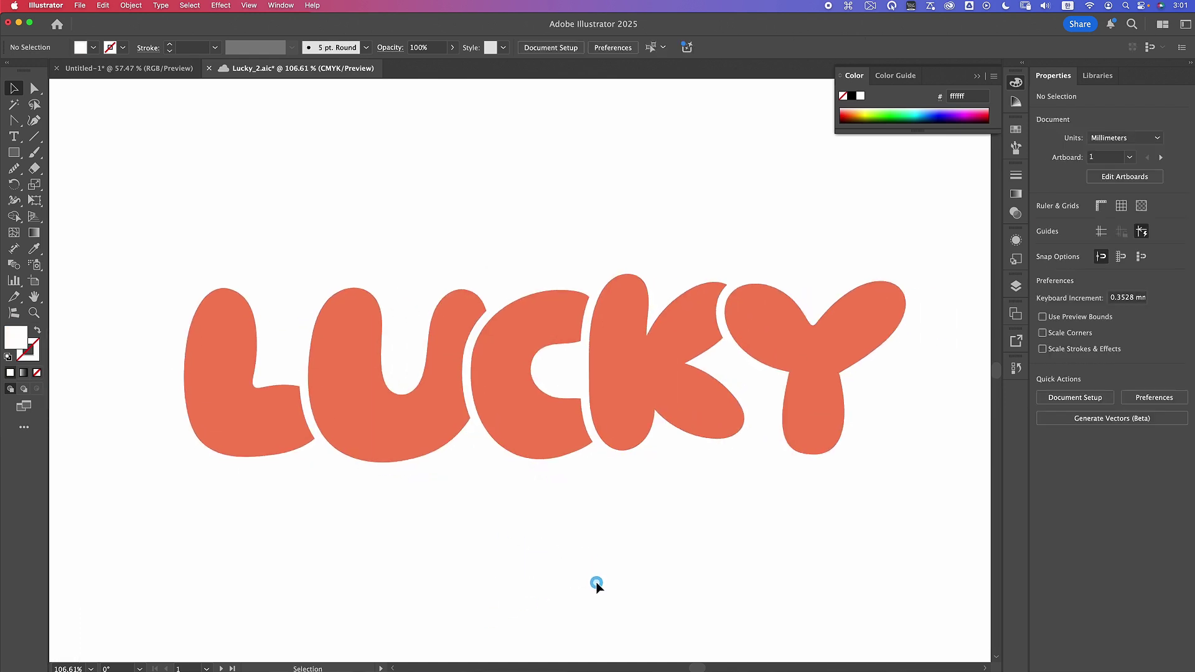
pyautogui.click(696, 314)
pyautogui.moveTo(709, 321); pyautogui.dragTo(706, 319)
pyautogui.click(545, 560)
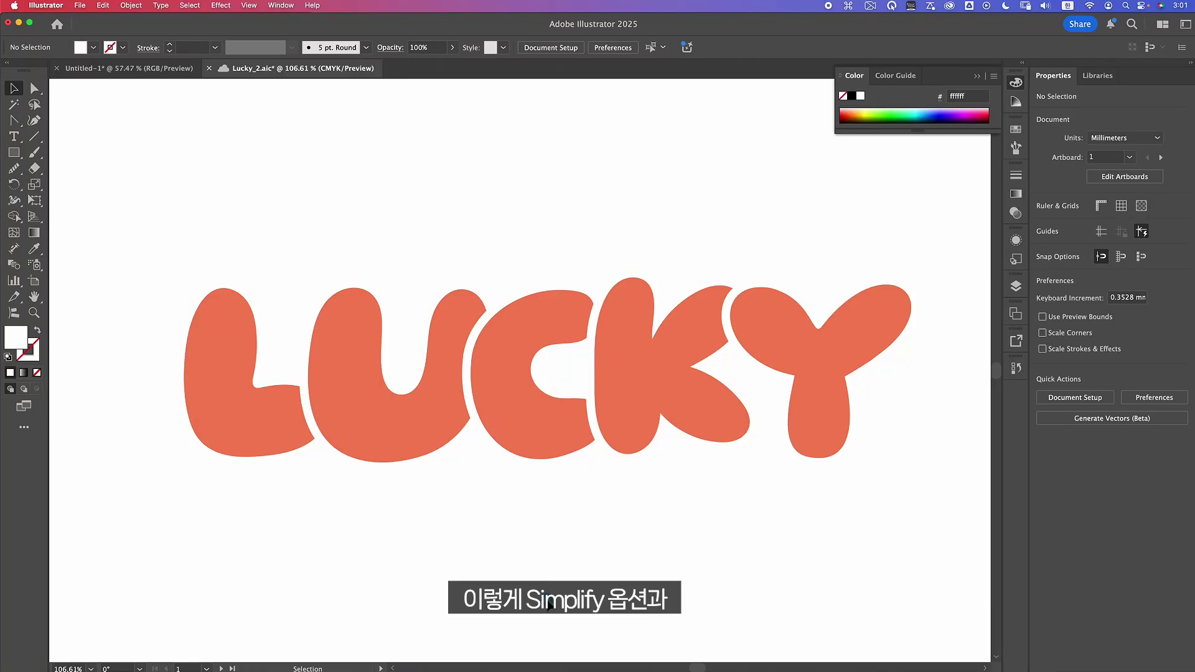